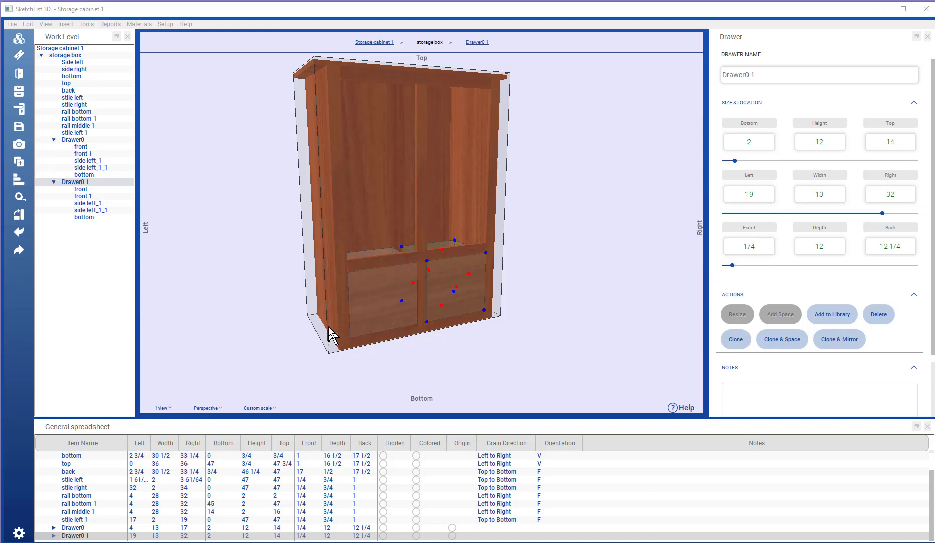
Make the storage box assembly the work level and zoom in on the 36 × 48 × 18 cabinet
left_click(90, 55)
scroll(378, 245, "up", 2)
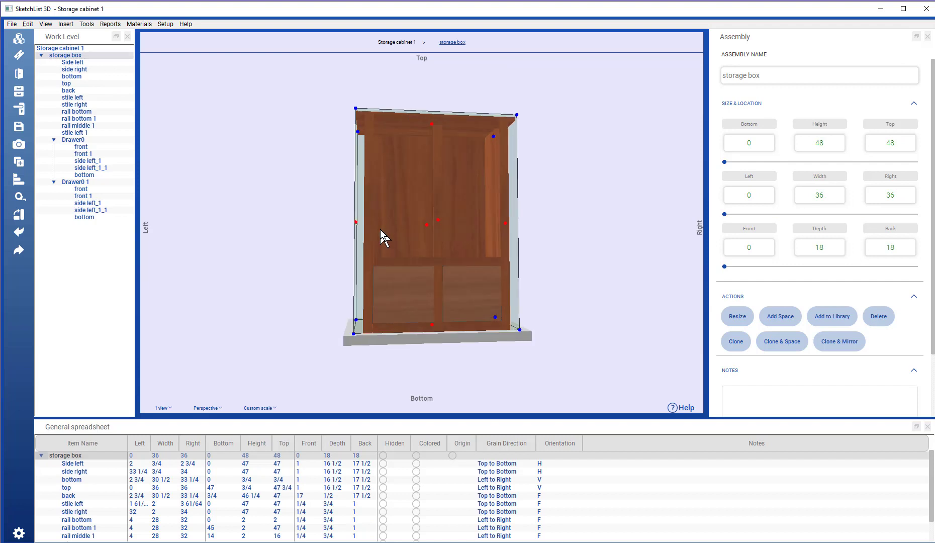
left_click(20, 75)
left_click(72, 56)
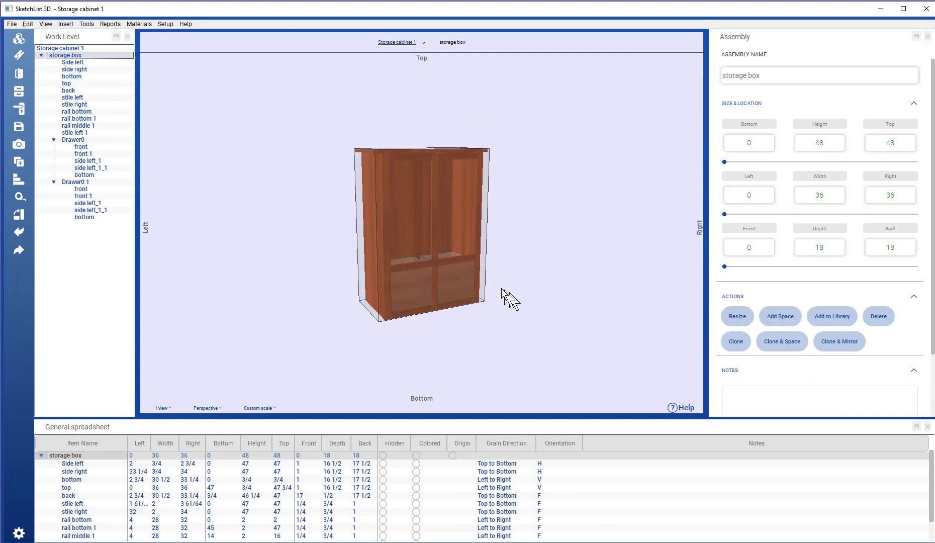
scroll(460, 281, "up", 3)
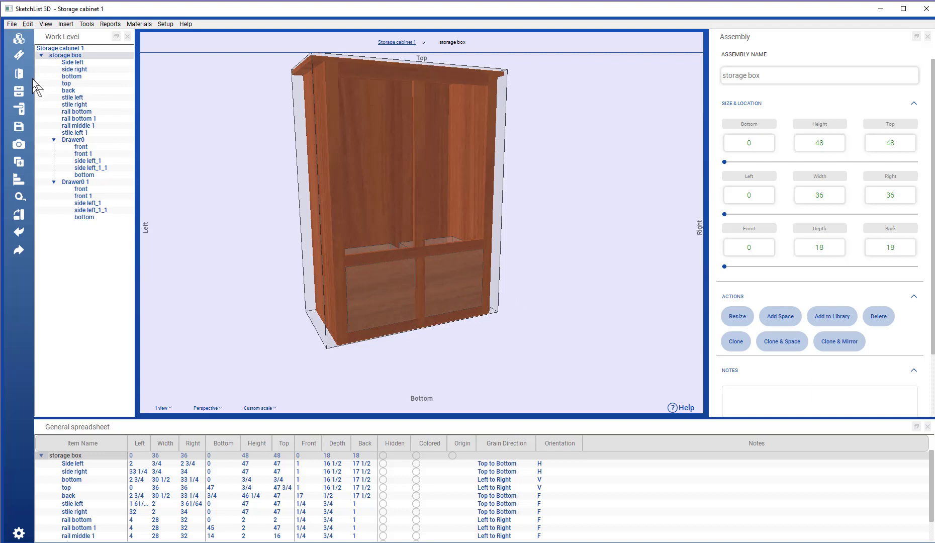
Insert Door1 into the storage box with width 13 and left edge at 4
left_click(19, 75)
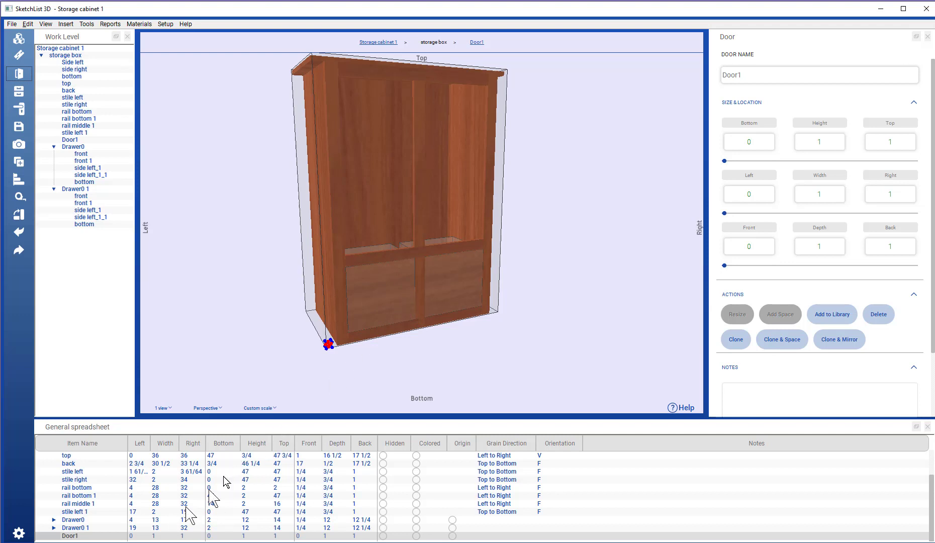
left_click(815, 193)
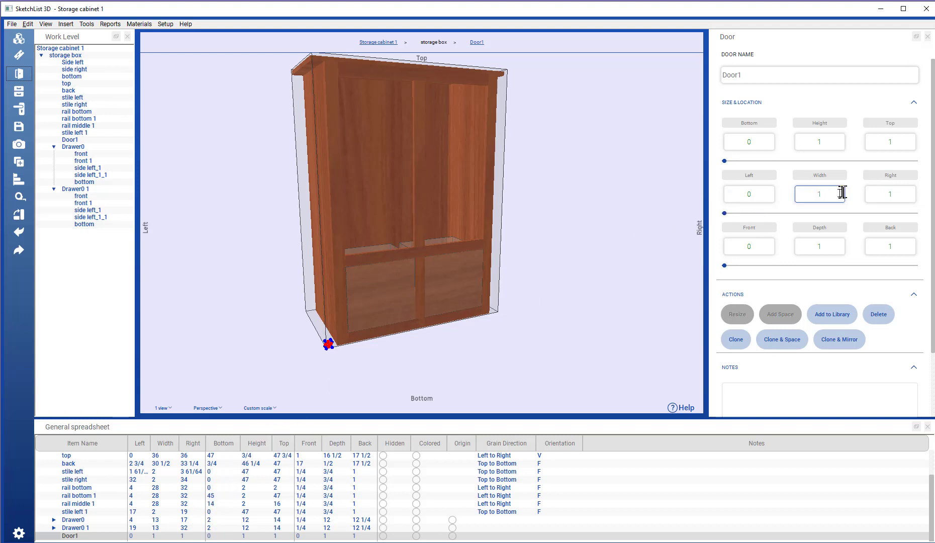
double_click(834, 194)
double_click(764, 189)
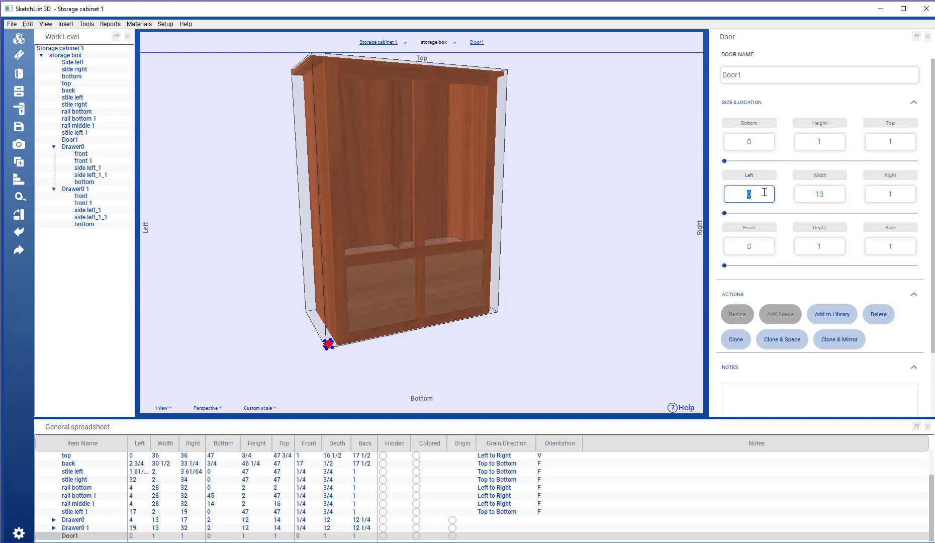
type("4")
left_click(887, 180)
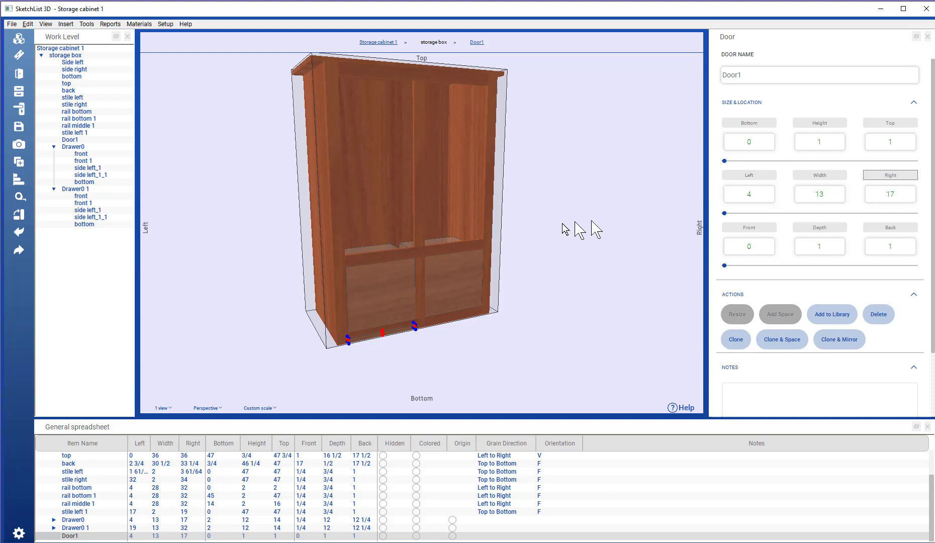
left_click(413, 250)
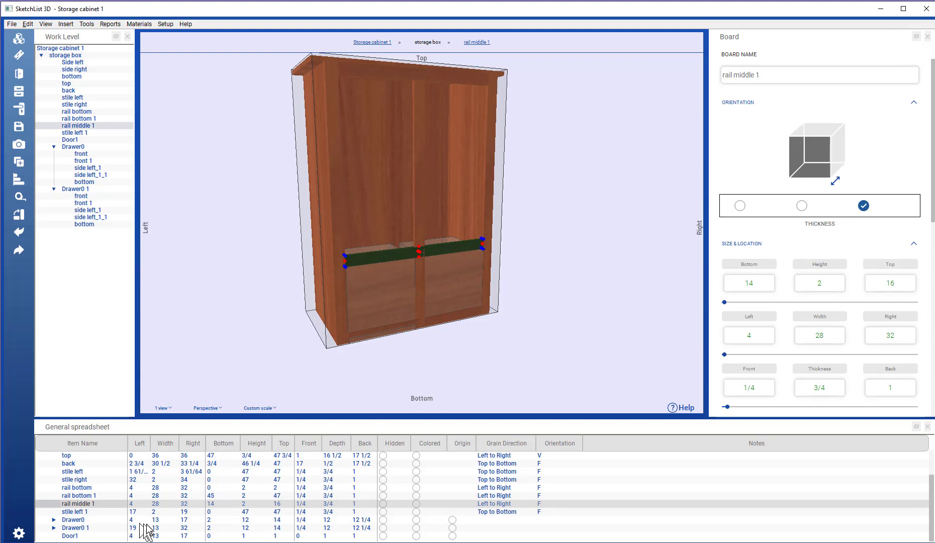
Set Door1's bottom to 16
left_click(206, 536)
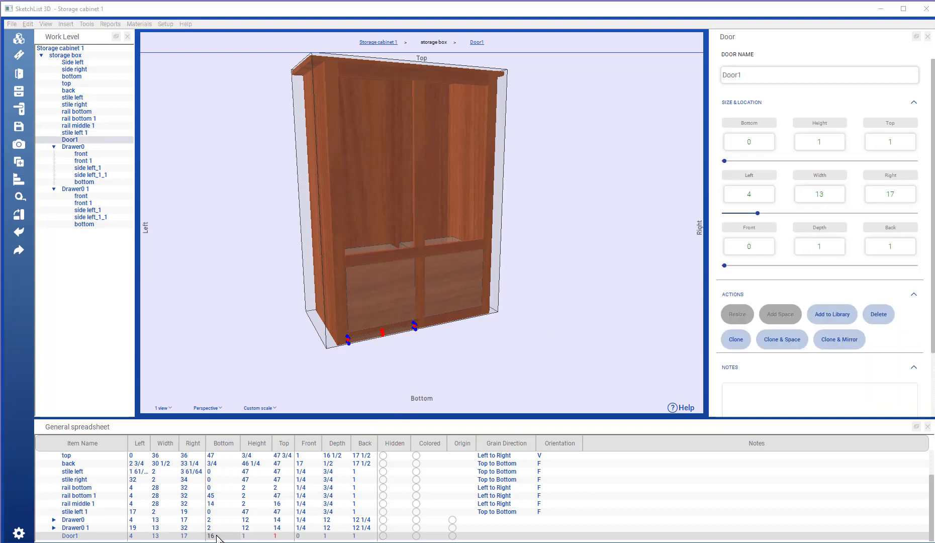
type("16")
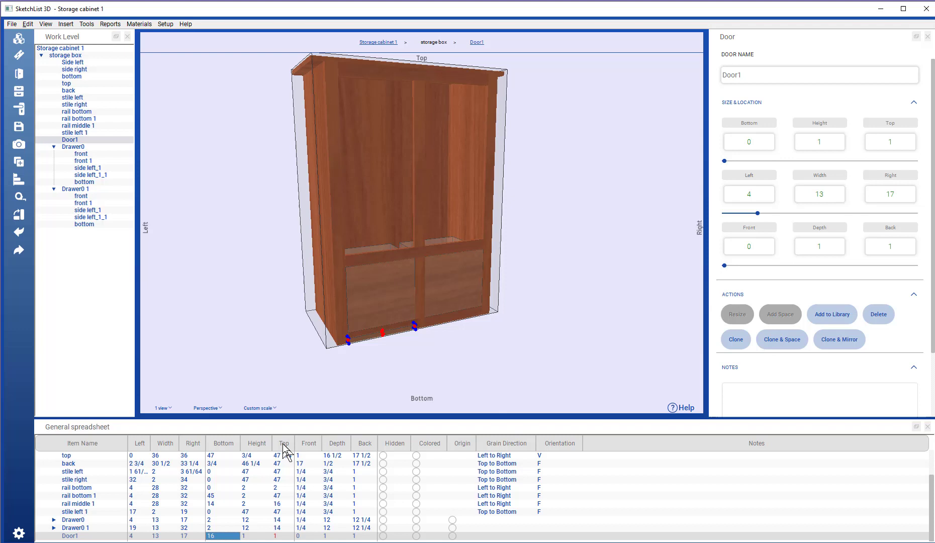
key("Return")
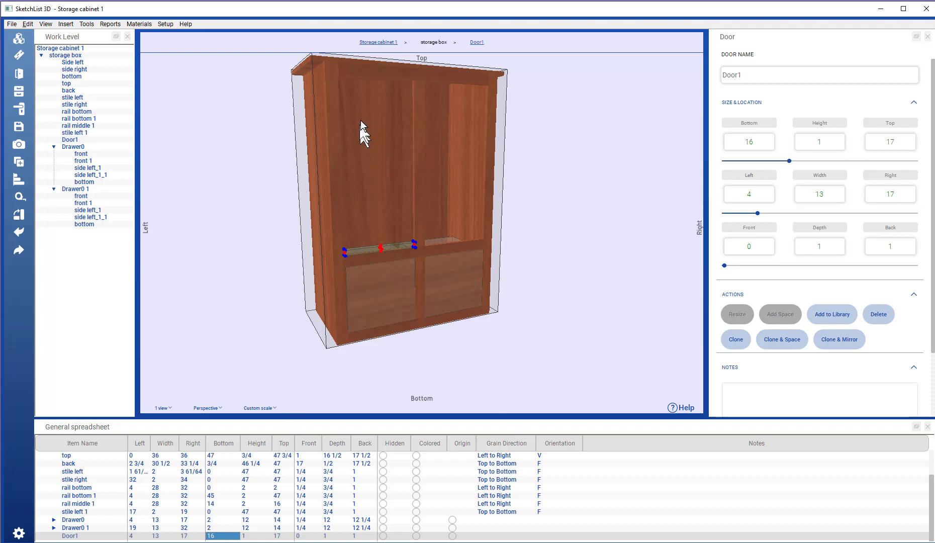
Rename the upper rail from 'rail bottom 1' to 'rail top'
left_click(366, 72)
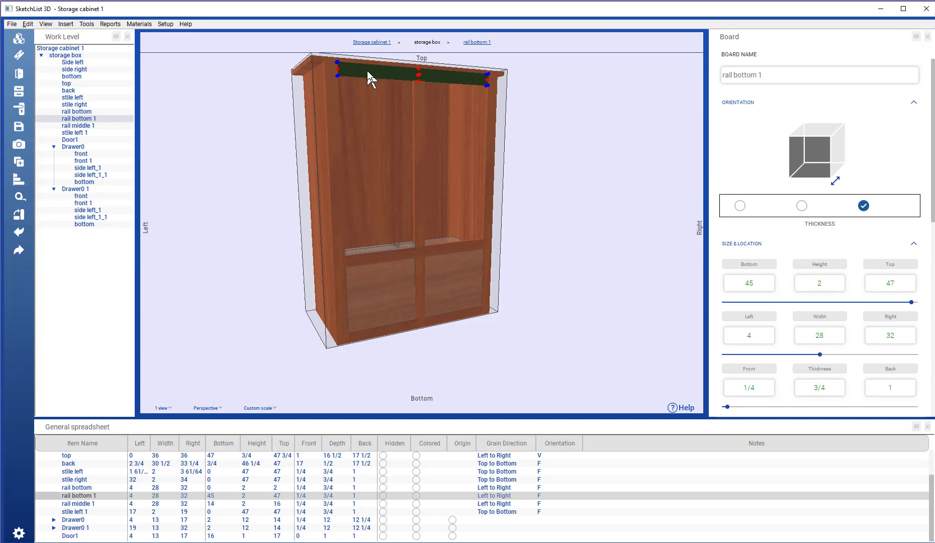
left_click(742, 74)
left_click_drag(774, 75, 669, 82)
type("rail")
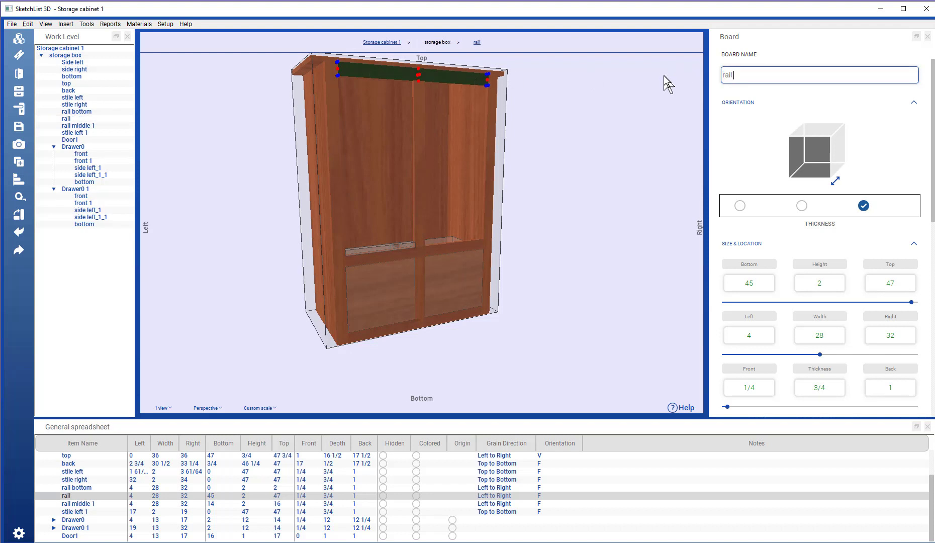
type(" top")
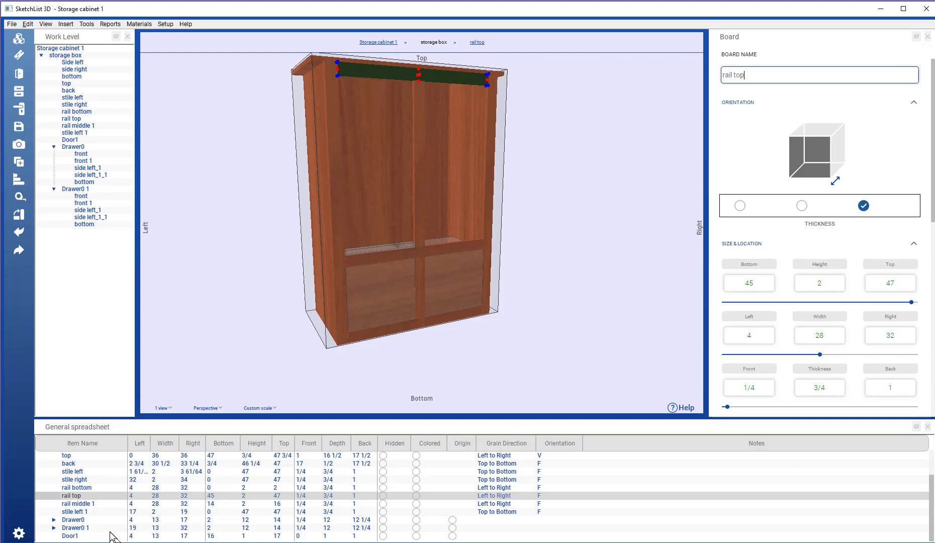
Set Door1's top to 45, making it 29 high, and work at the Door1 level
left_click(71, 536)
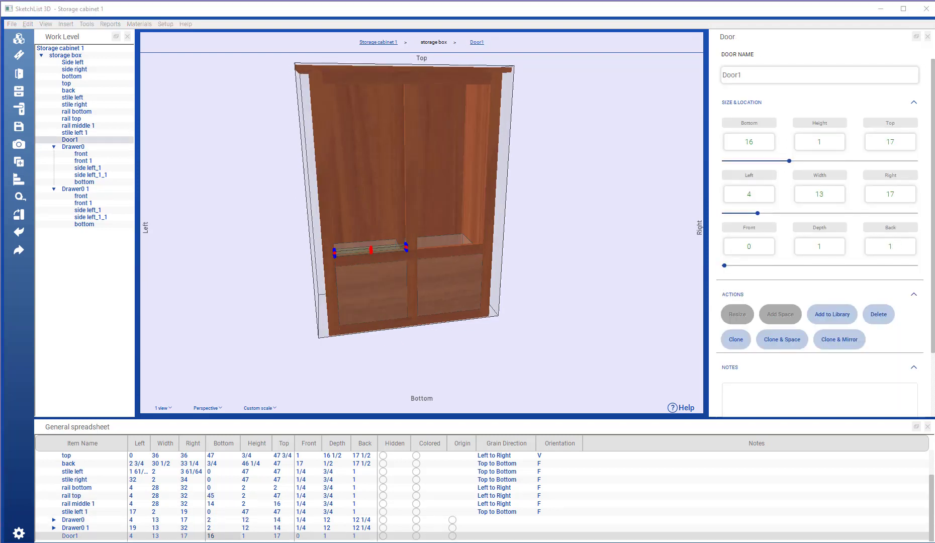
left_click(284, 536)
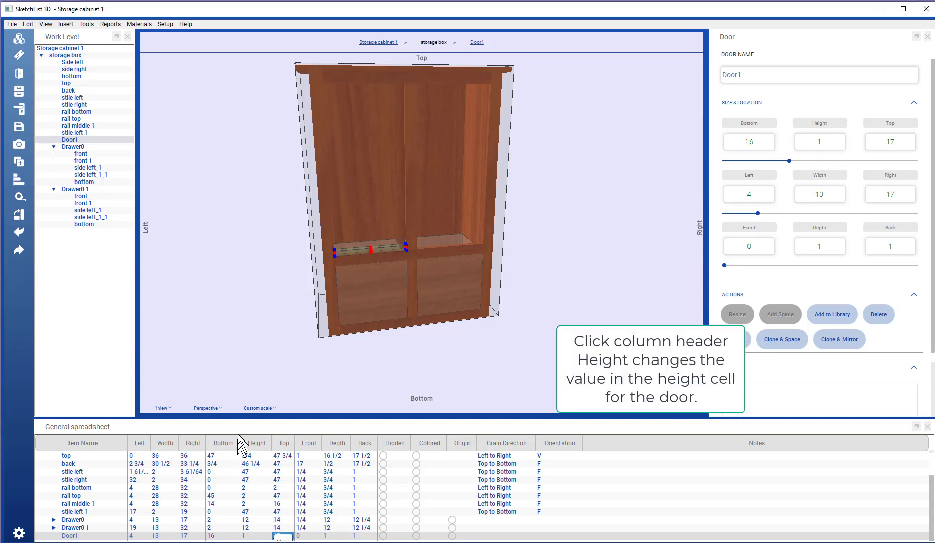
left_click(258, 444)
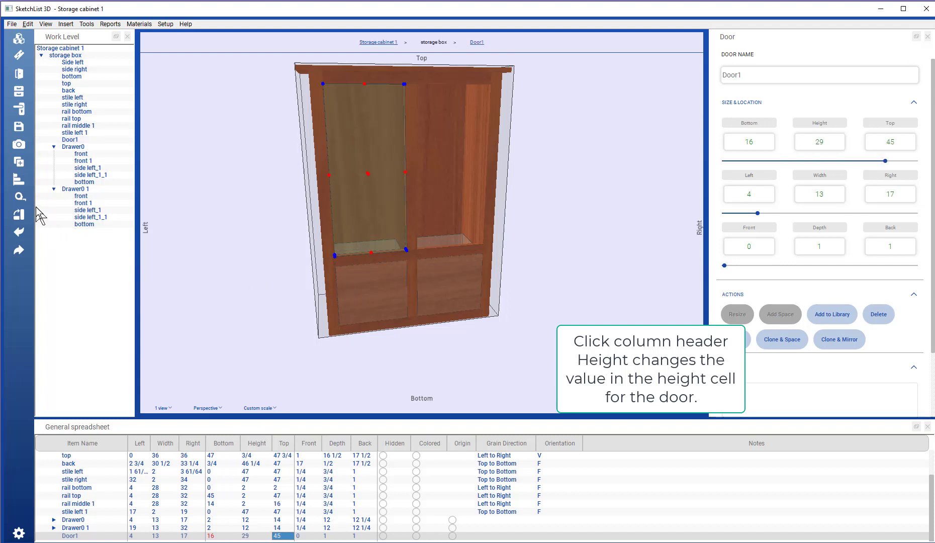
left_click(68, 140)
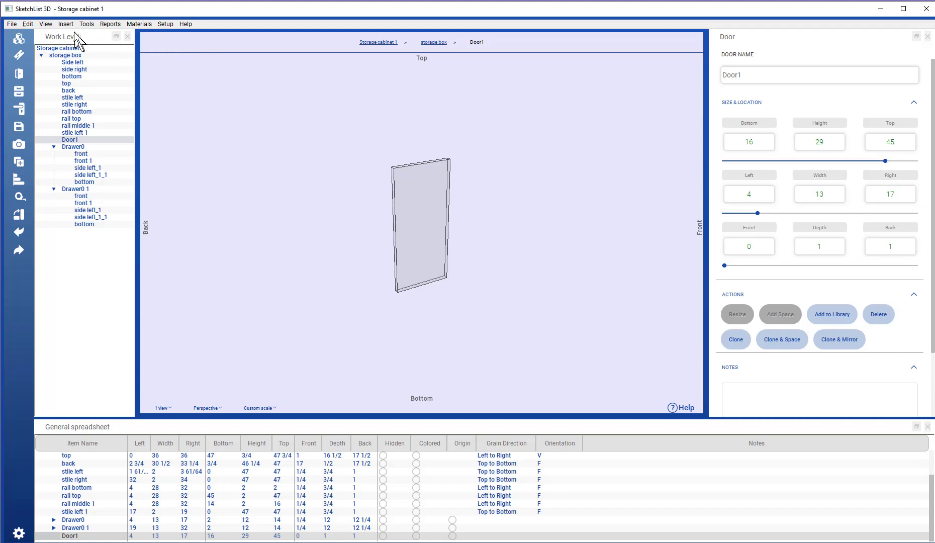
Start a new board named door front in Cherry PW 3/4 in with grain along Height
left_click(17, 56)
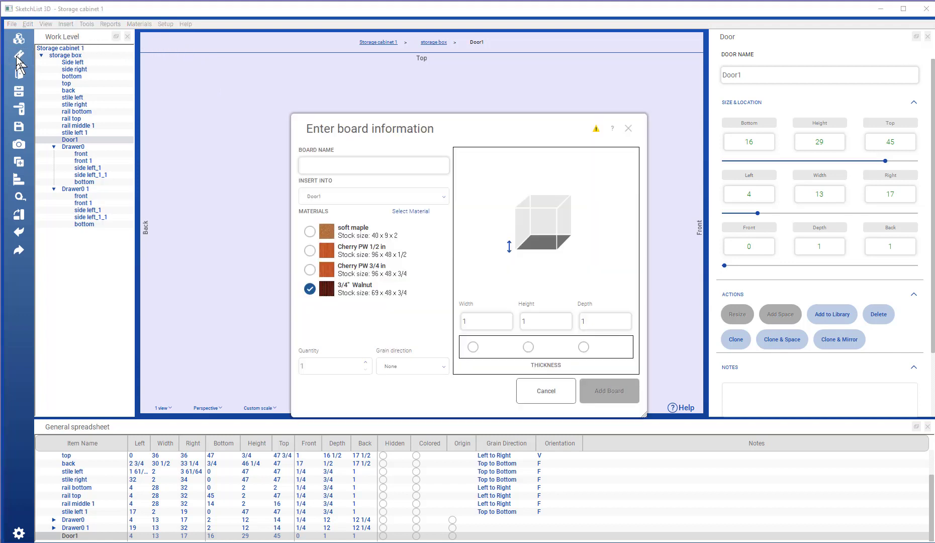
left_click(346, 160)
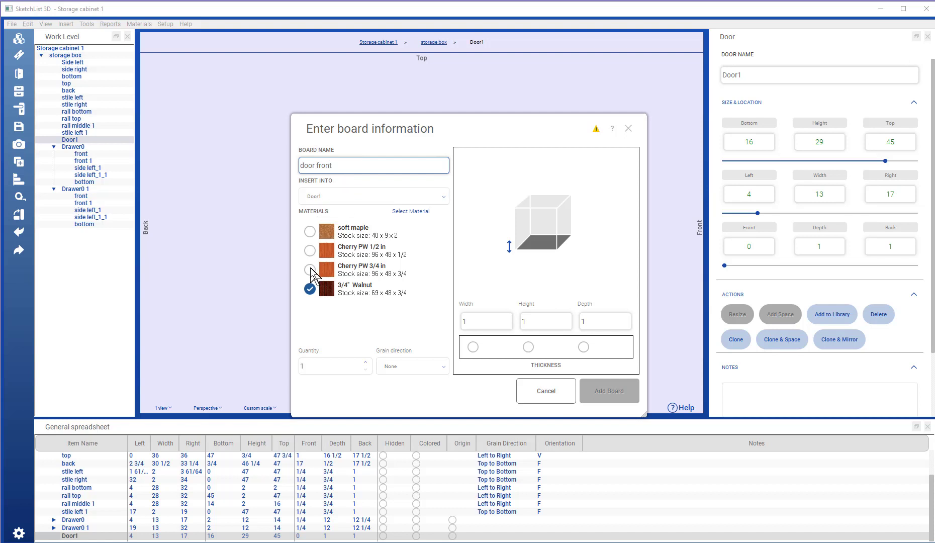
left_click(310, 270)
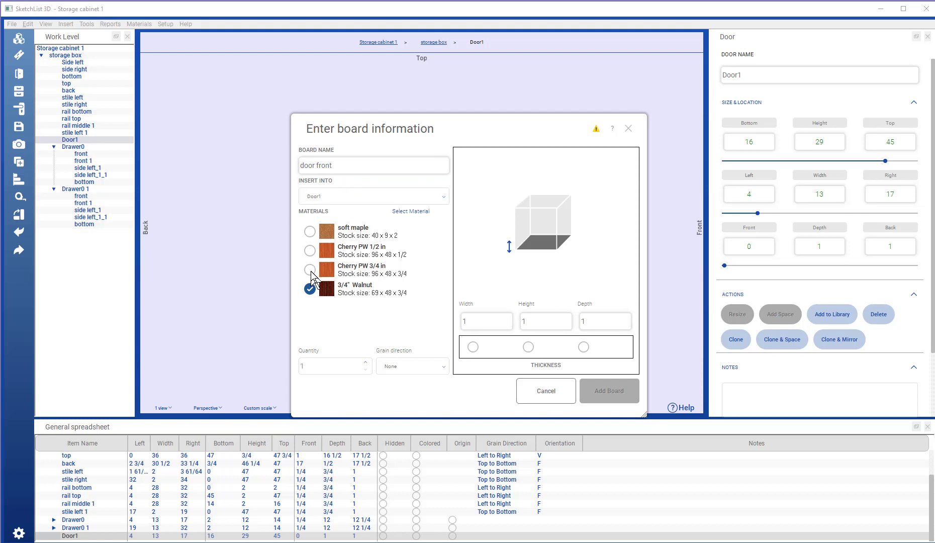
left_click(443, 370)
left_click(409, 389)
Size the door front 13 × 29 × 3/4 with 3/4 as thickness and add it to Door1
left_click(486, 322)
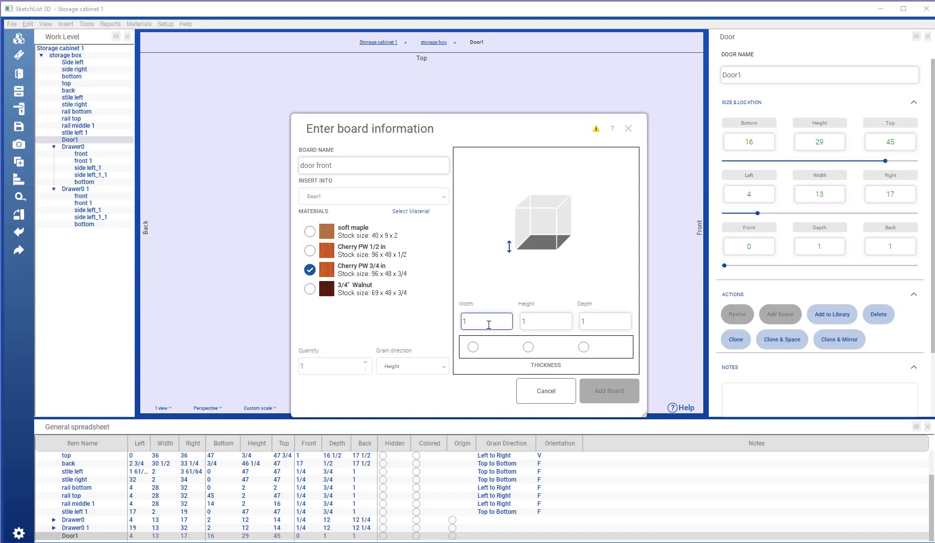
type("3")
left_click(538, 320)
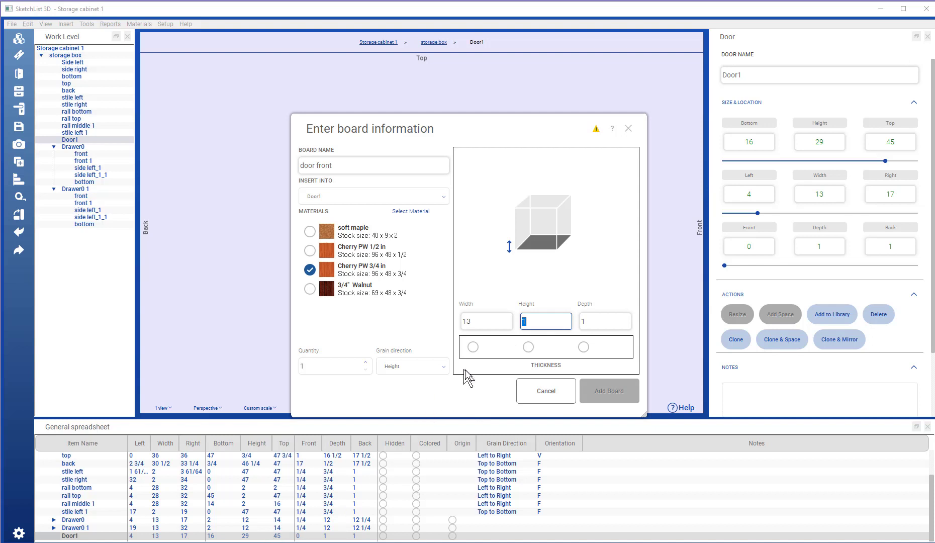
type("29")
left_click(600, 318)
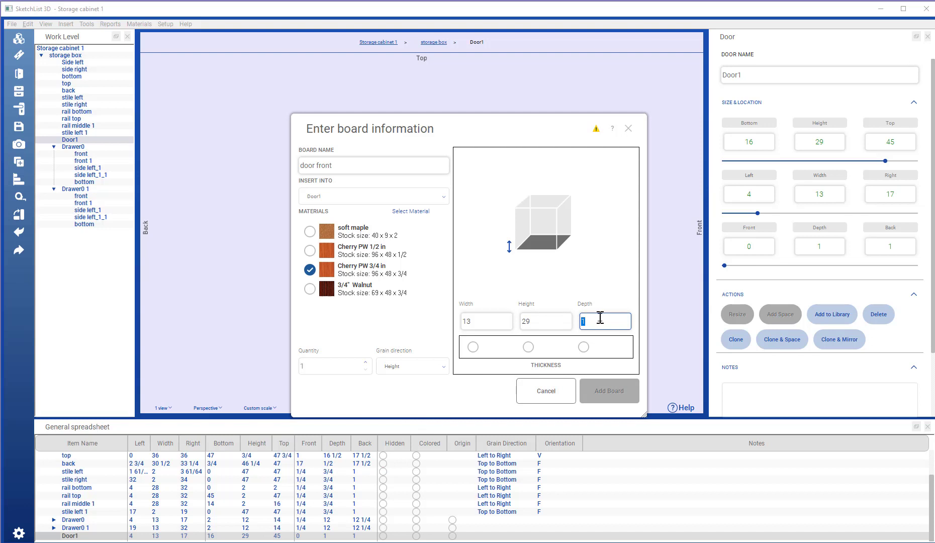
type(".75")
left_click(583, 347)
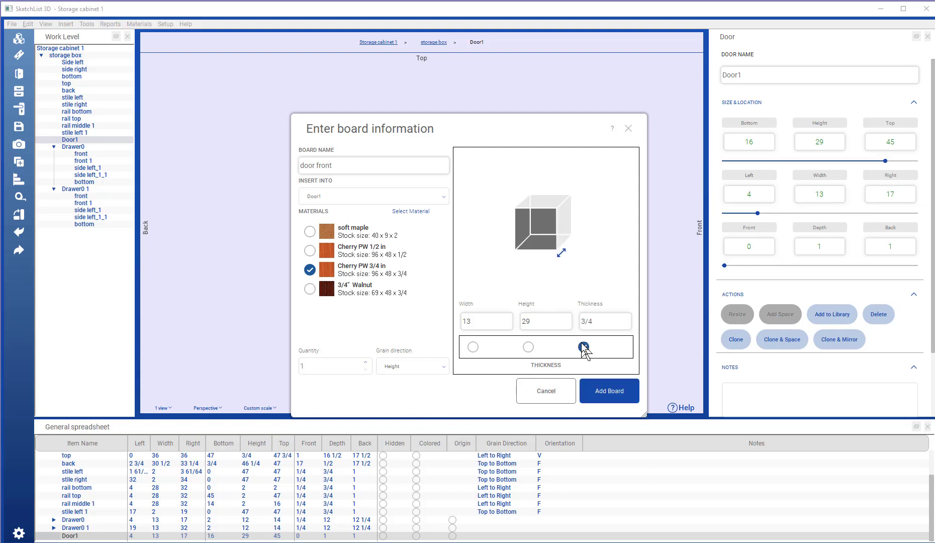
left_click(617, 393)
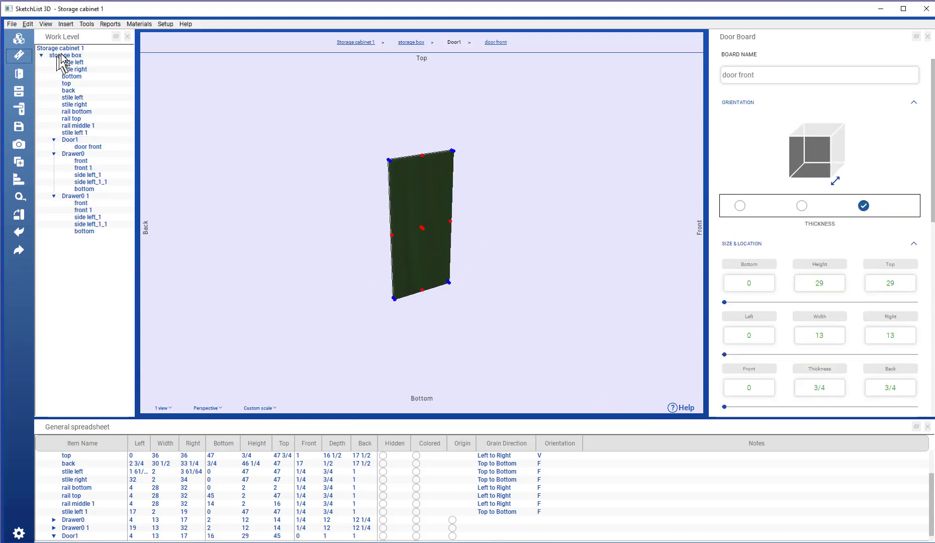
Clone and mirror Door1 into Door1_1 filling the right opening from 19 to 32
left_click(65, 56)
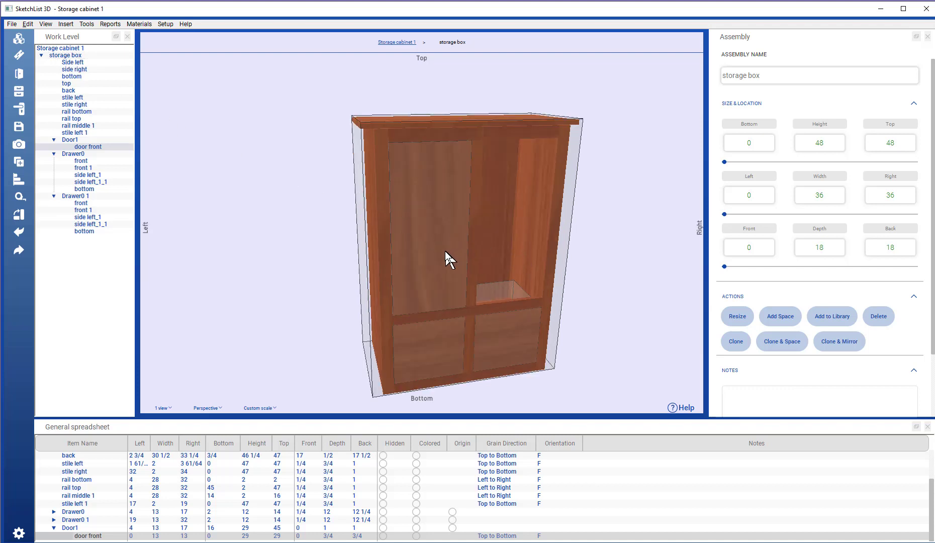
left_click(444, 250)
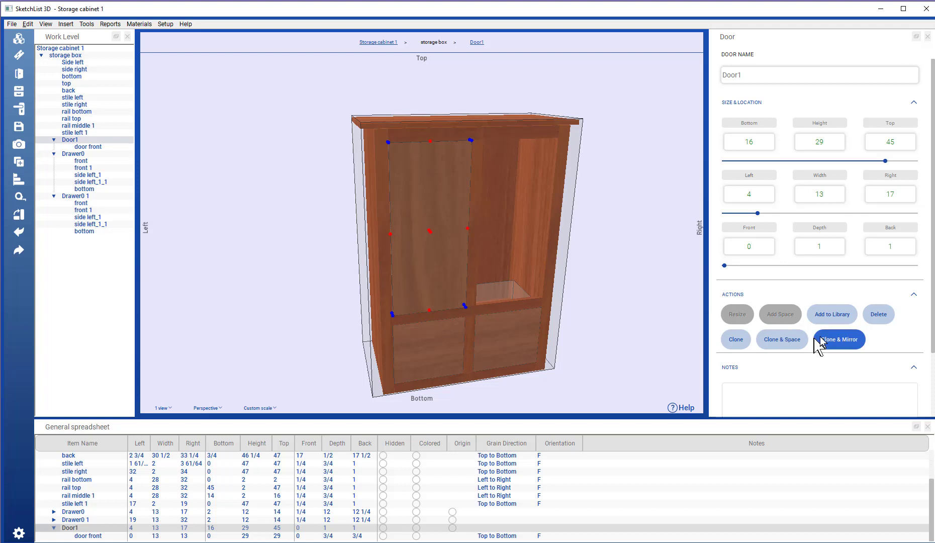
left_click(838, 342)
left_click(519, 300)
left_click_drag(520, 301, 546, 308)
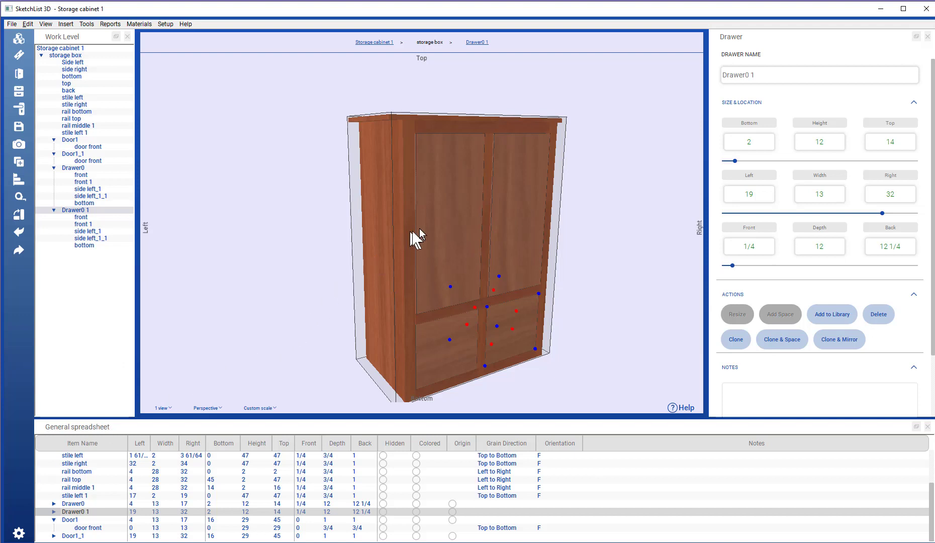
scroll(453, 231, "up", 3)
scroll(458, 230, "down", 3)
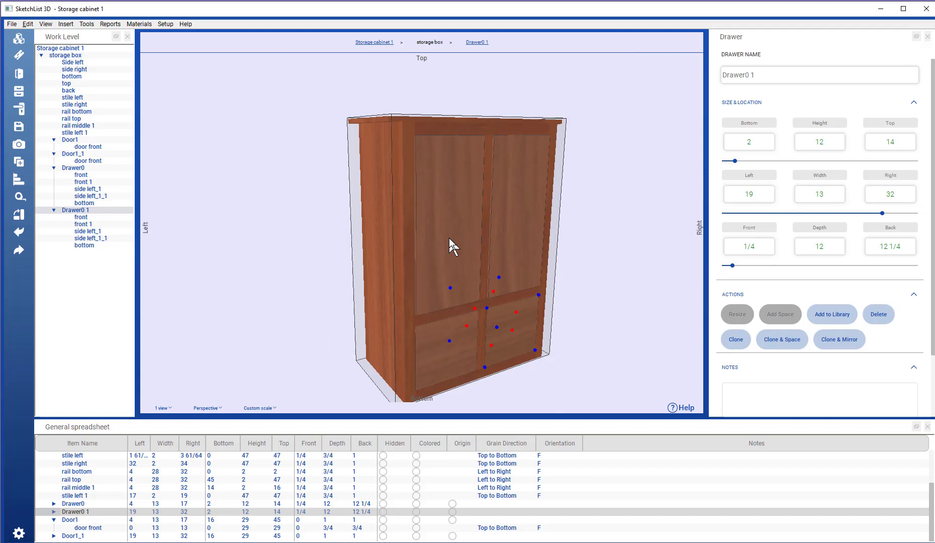
Inside Door1, resize the door front to width 2 and rename it 'left stile'
left_click(448, 239)
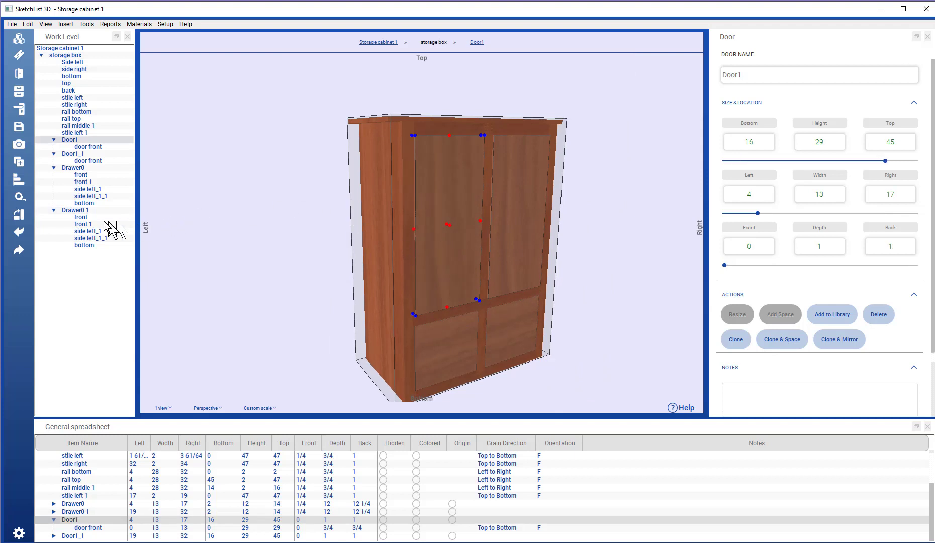
double_click(70, 141)
left_click_drag(431, 223, 446, 223)
left_click(418, 249)
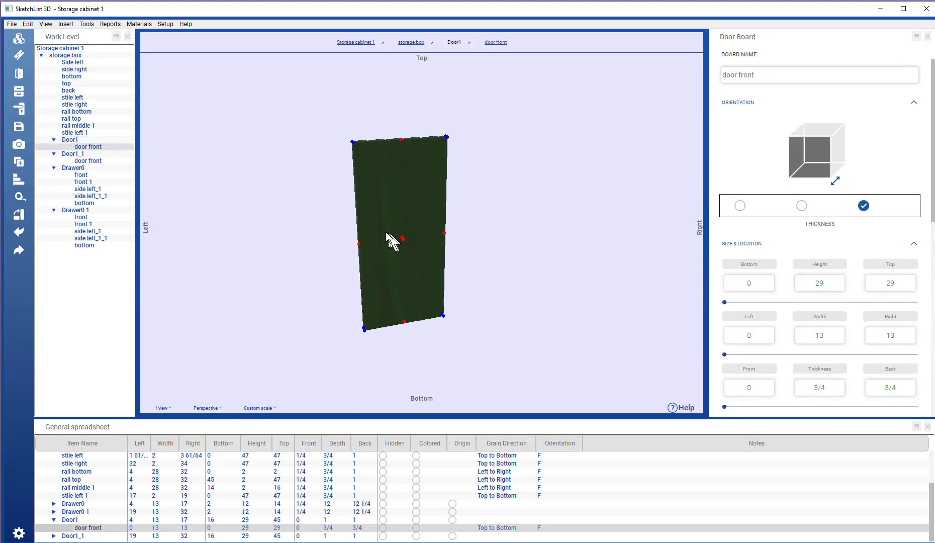
left_click(445, 234)
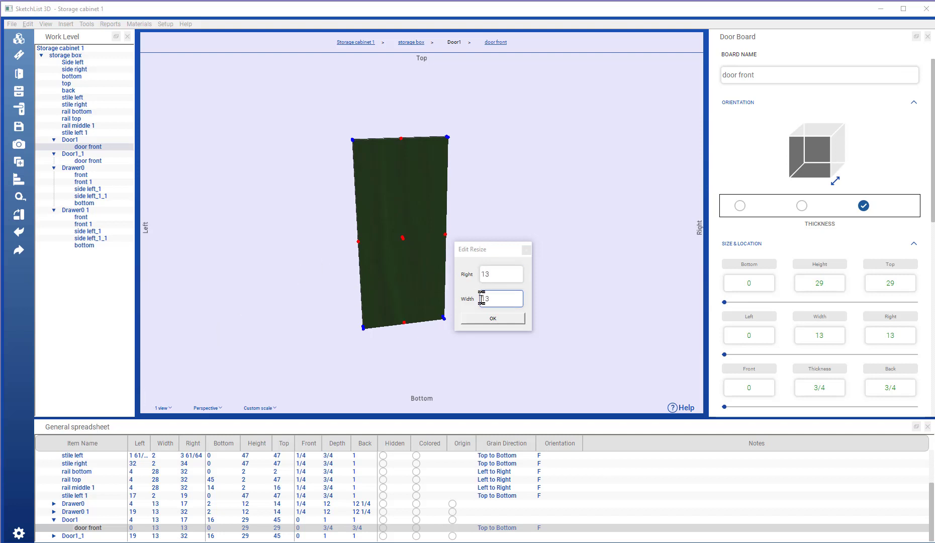
double_click(500, 300)
type("2")
left_click(498, 319)
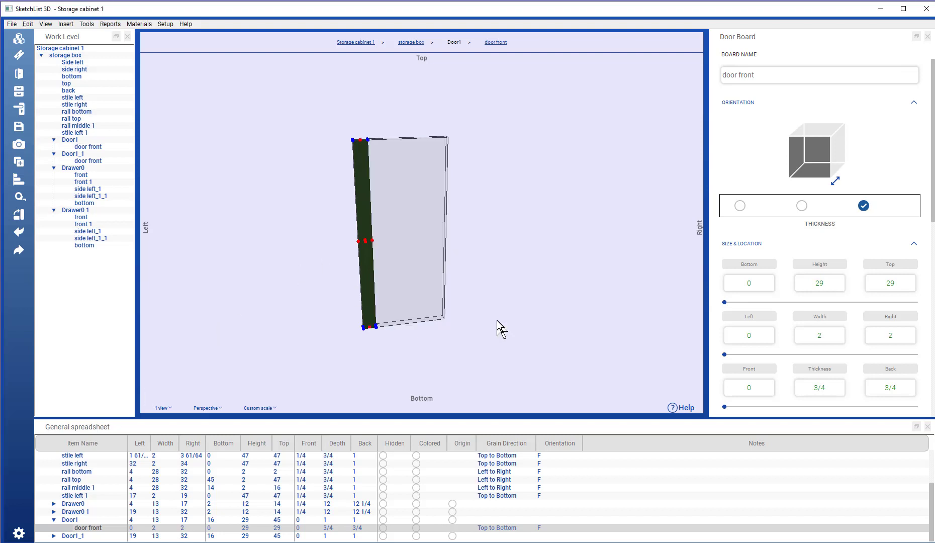
left_click(765, 76)
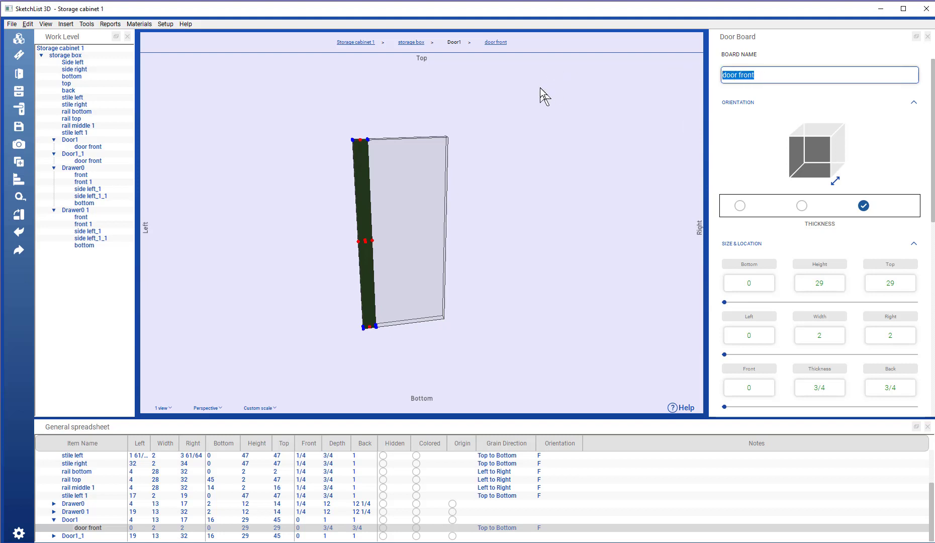
type("left stile")
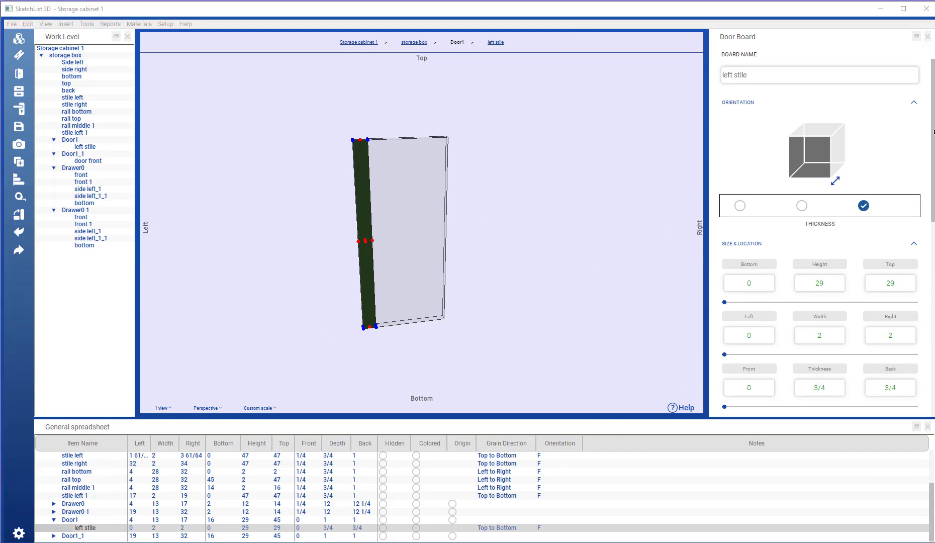
Clone and mirror the left stile to the door's right edge and name it 'right stile'
left_click_drag(932, 171, 932, 352)
left_click(874, 273)
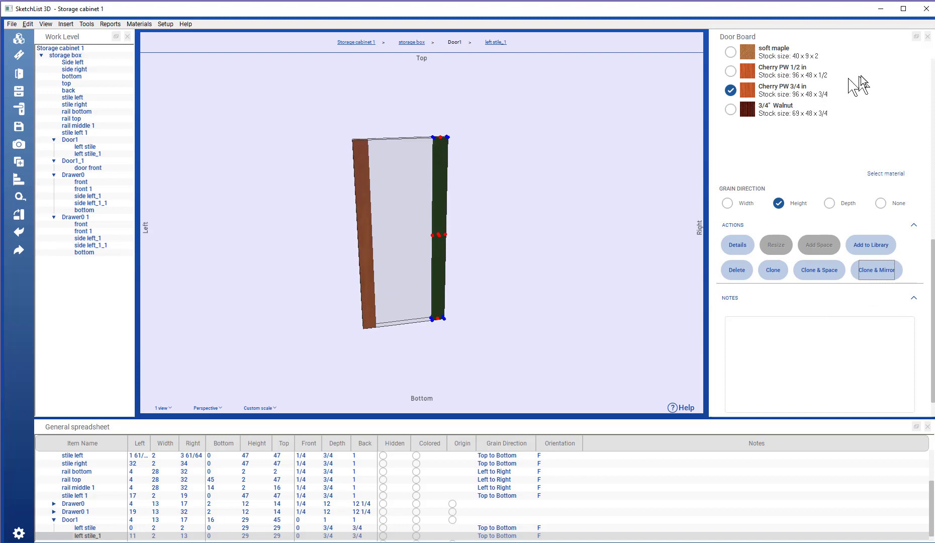
scroll(874, 85, "up", 3)
left_click(913, 147)
scroll(814, 110, "up", 5)
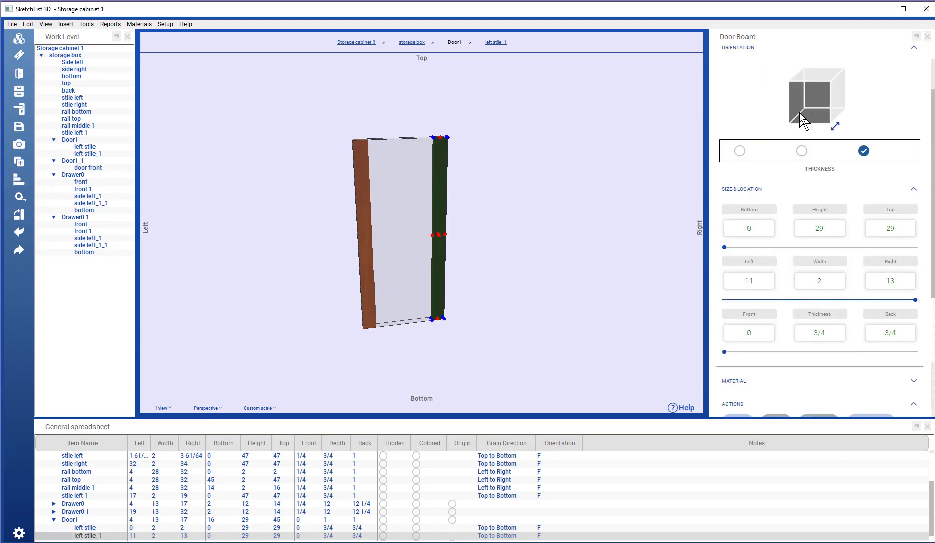
scroll(759, 162, "up", 1)
left_click(770, 77)
key("ctrl+a")
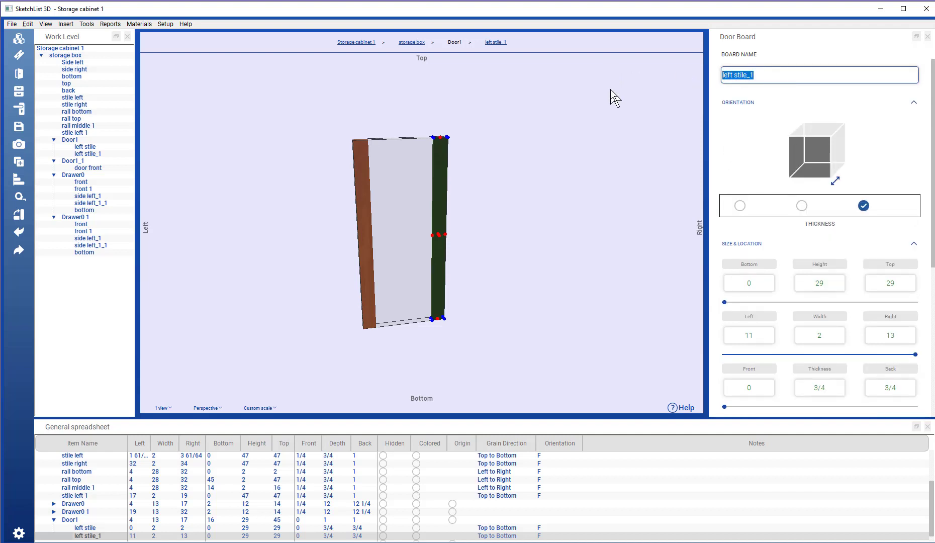
type("right stile")
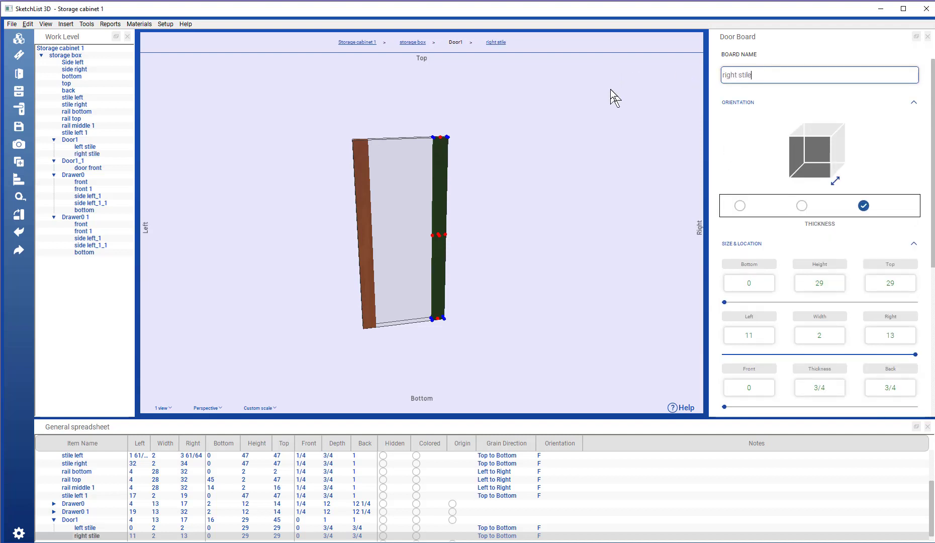
left_click(578, 140)
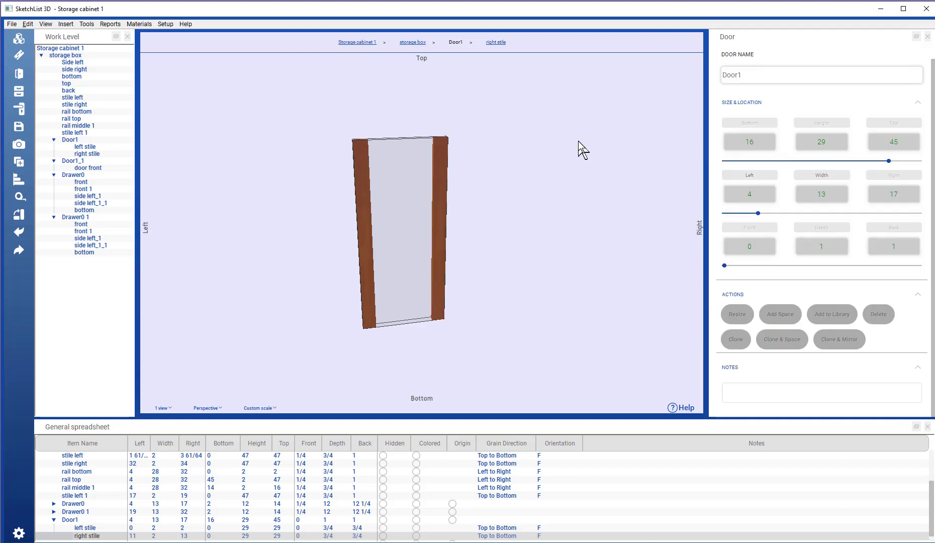
Add a 'bottom rail' board in Cherry PW 3/4 in, 6 × 2 × 3/4, grain along Width
left_click(18, 57)
left_click(334, 162)
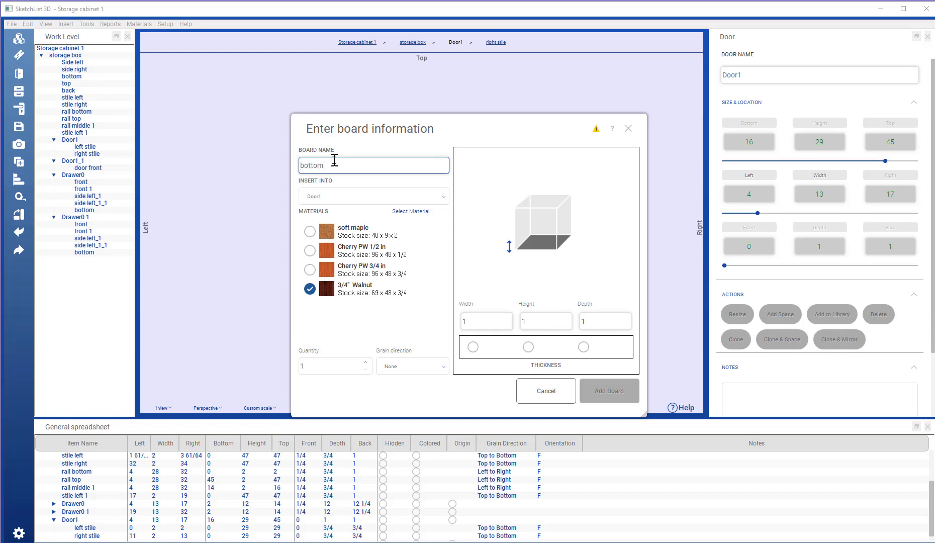
type("bottom rail")
left_click(309, 269)
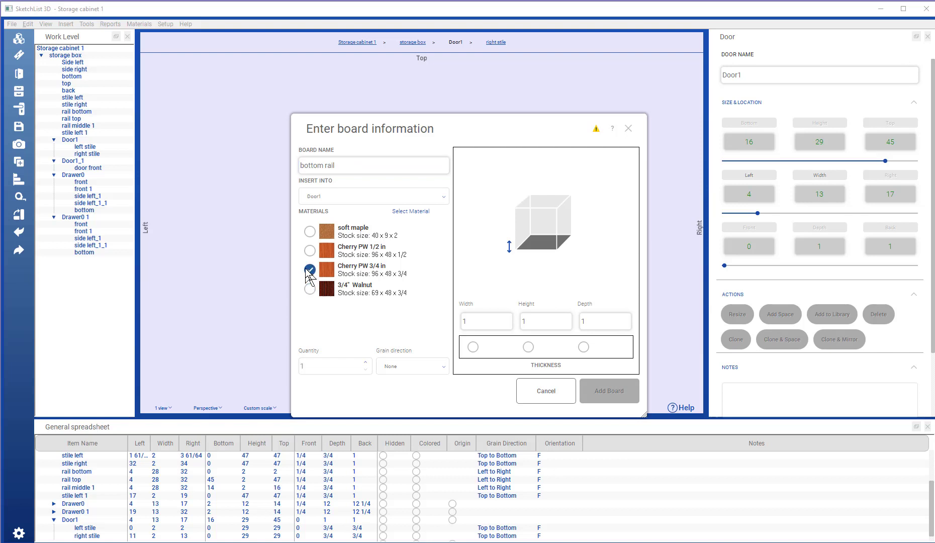
left_click(435, 371)
left_click(411, 396)
left_click(494, 322)
left_click(533, 322)
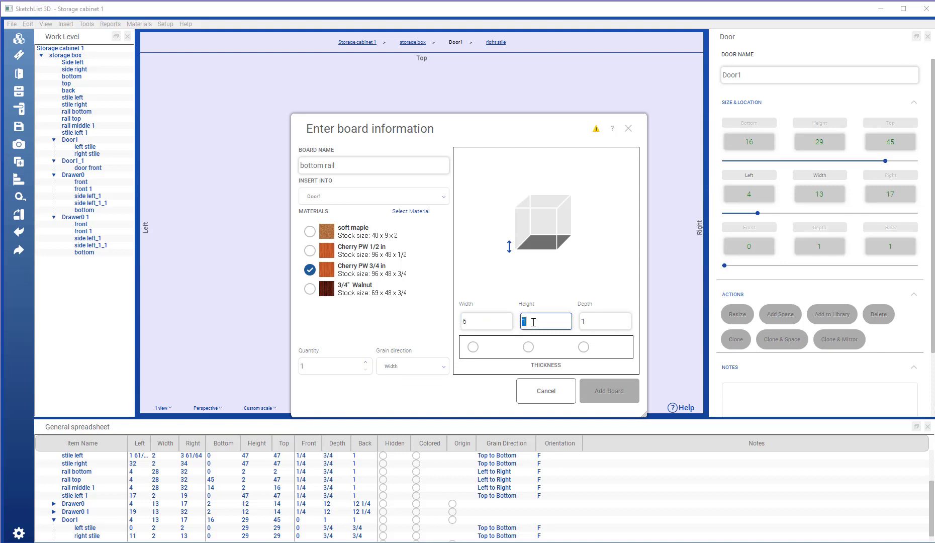
left_click(604, 318)
left_click(583, 347)
left_click(598, 392)
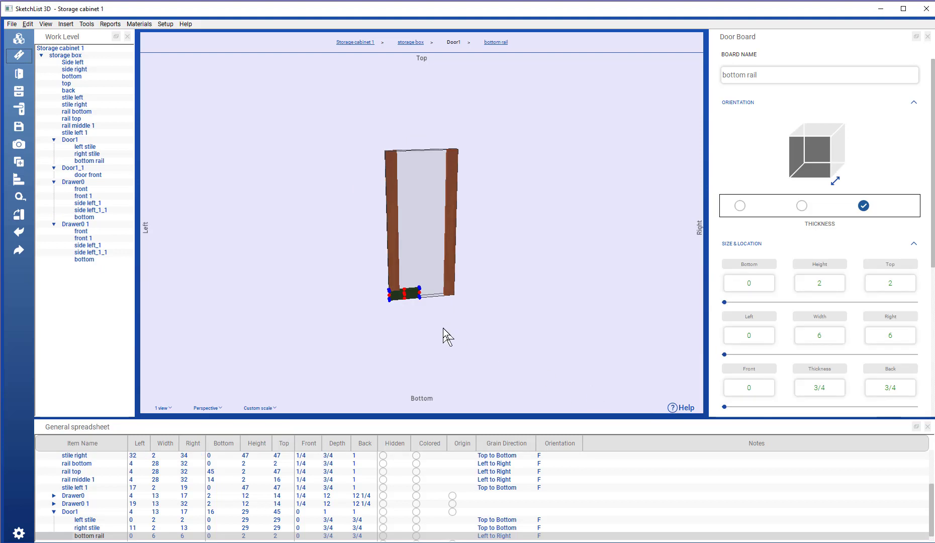
Stretch the bottom rail between the stiles so it spans 2 to 11, 9 wide
scroll(388, 204, "up", 5)
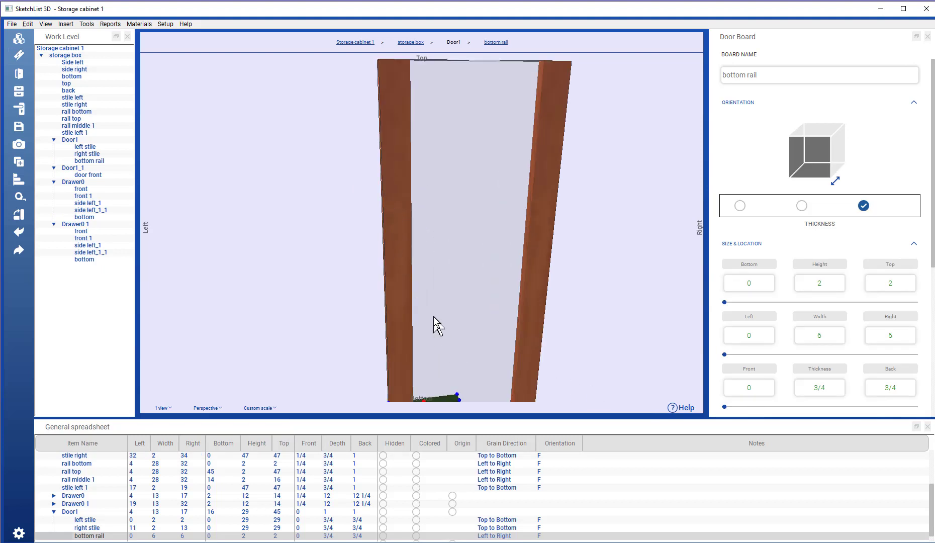
scroll(497, 314, "down", 4)
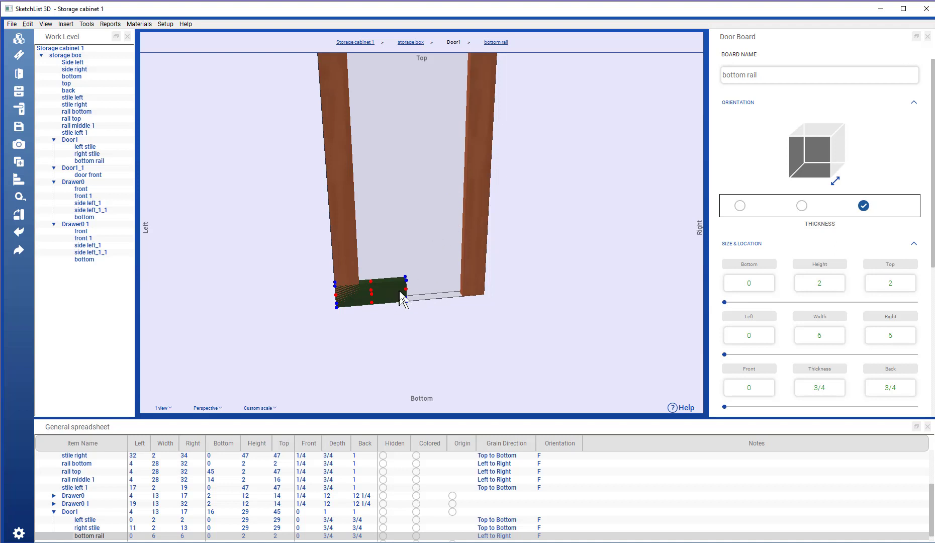
left_click_drag(406, 290, 461, 285)
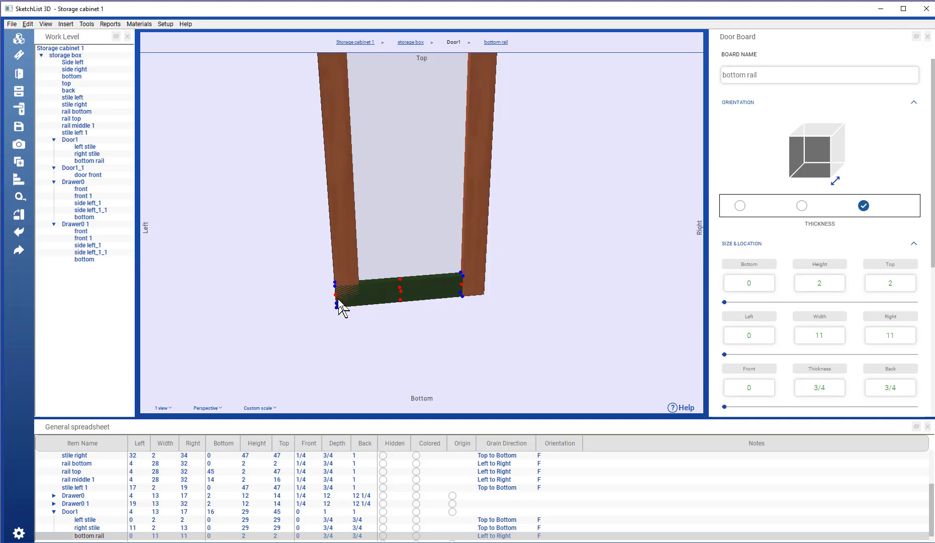
left_click_drag(335, 297, 360, 301)
scroll(391, 303, "down", 5)
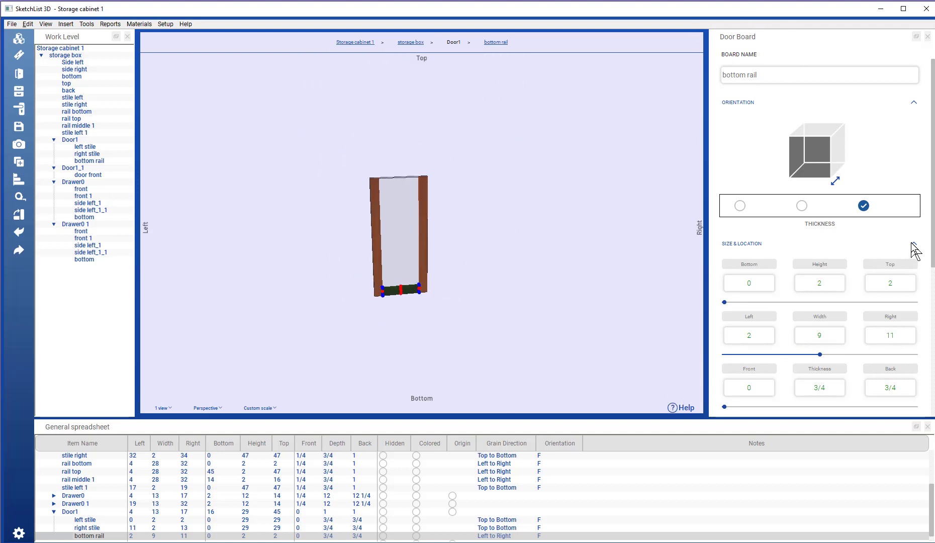
left_click(912, 243)
Copy the bottom rail and slide the copy to Door1's top, from 27 to 29
left_click(771, 340)
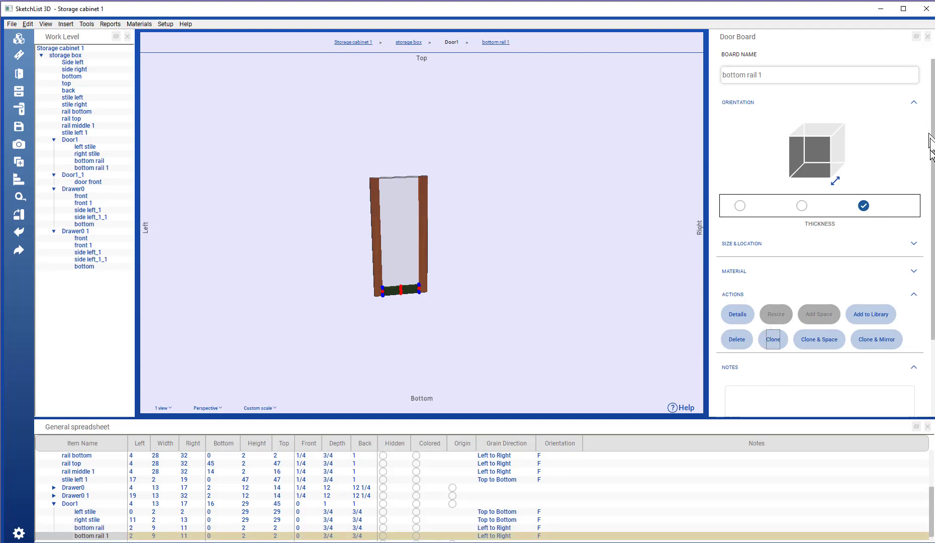
left_click(914, 244)
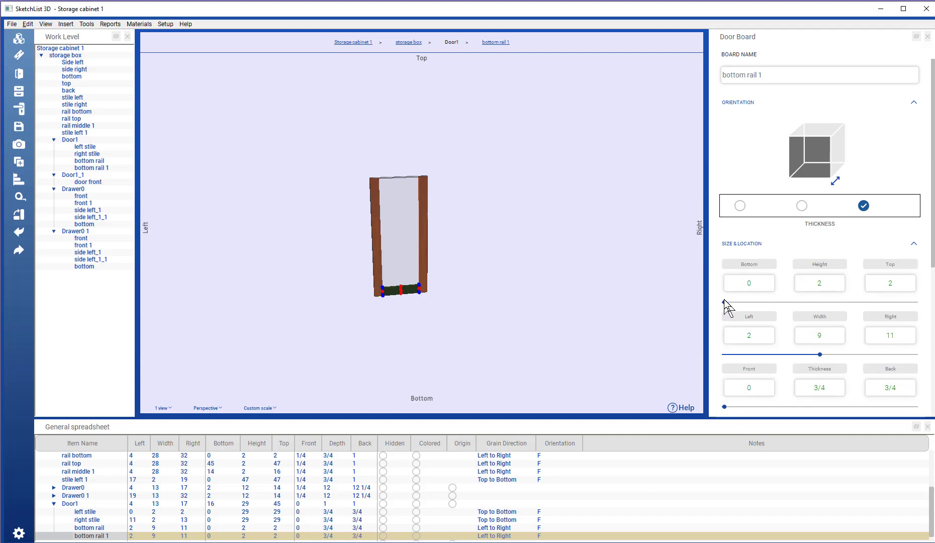
left_click_drag(724, 302, 924, 301)
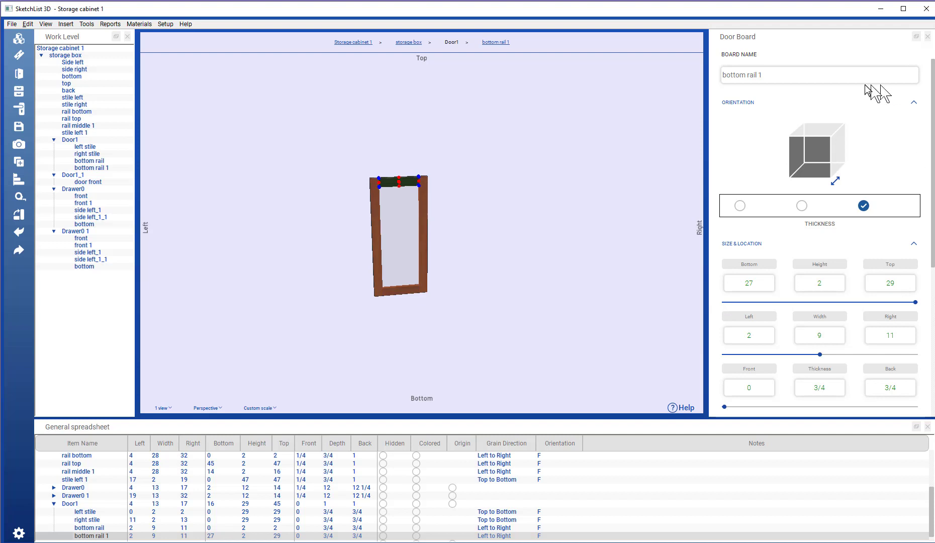
Rename the copied rail to 'top rail', declining the duplicate-name prompt
left_click(824, 72)
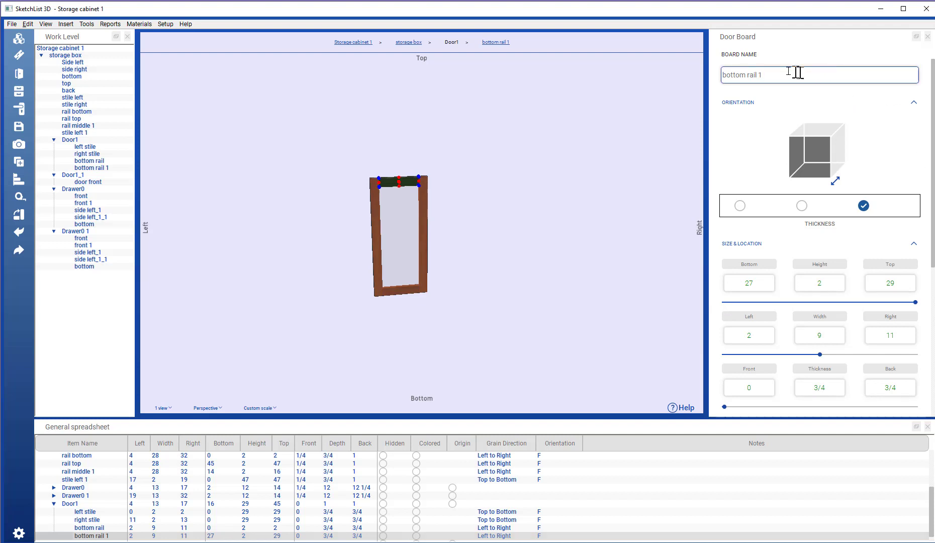
left_click_drag(789, 71, 574, 77)
key("End")
type("top rail")
key("BackSpace")
key("BackSpace")
key("BackSpace")
key("BackSpace")
key("BackSpace")
key("BackSpace")
key("BackSpace")
key("BackSpace")
key("BackSpace")
key("BackSpace")
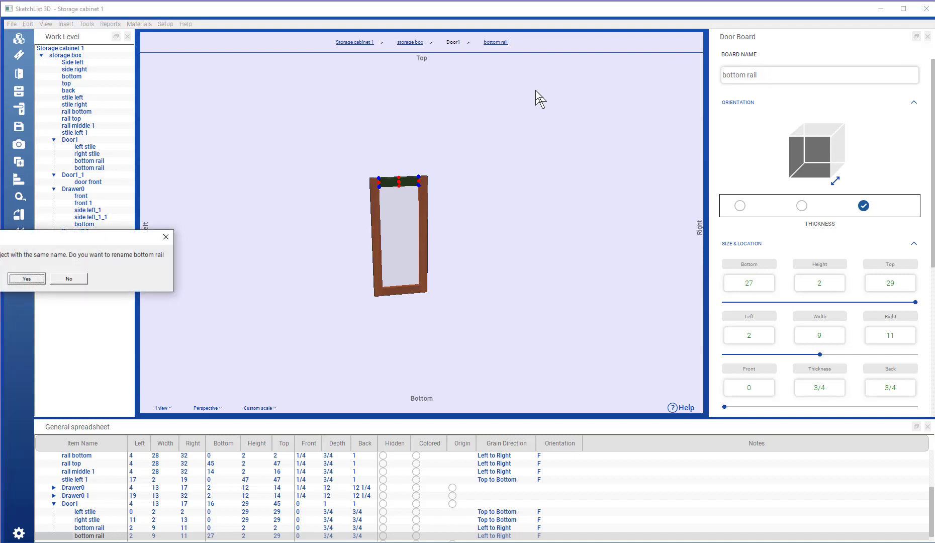
left_click(65, 279)
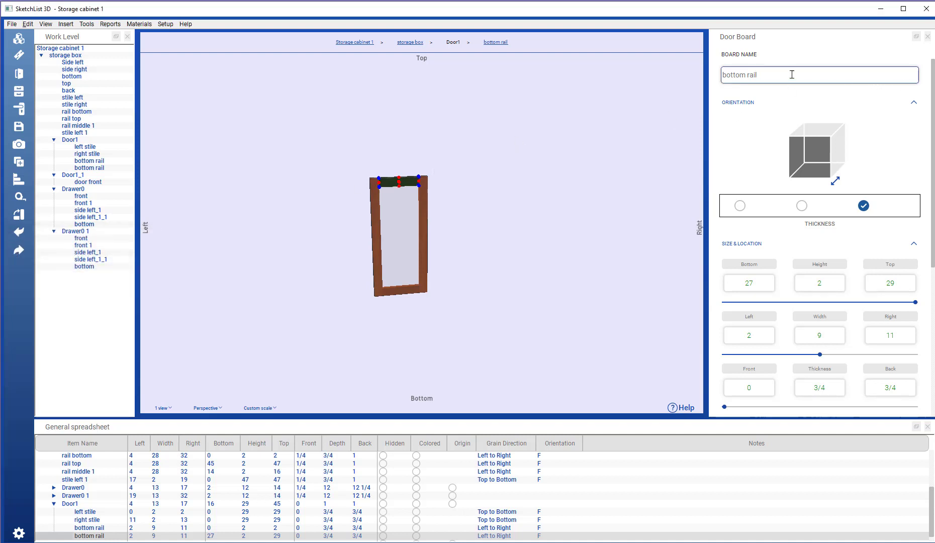
left_click_drag(744, 79, 658, 79)
type("top rail")
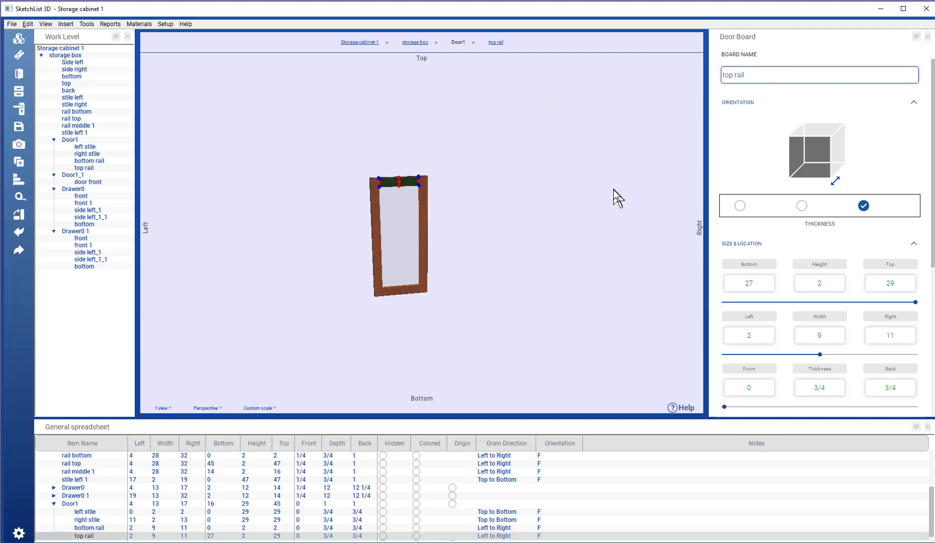
left_click(613, 189)
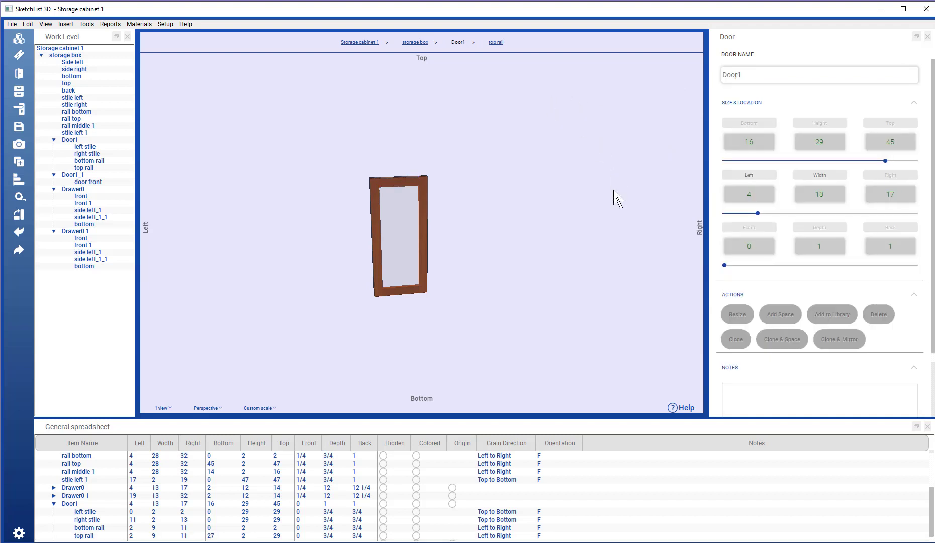
Inspect the bottom rail (now 3/32 to 2 3/32), then the top rail and left stile
left_click(400, 290)
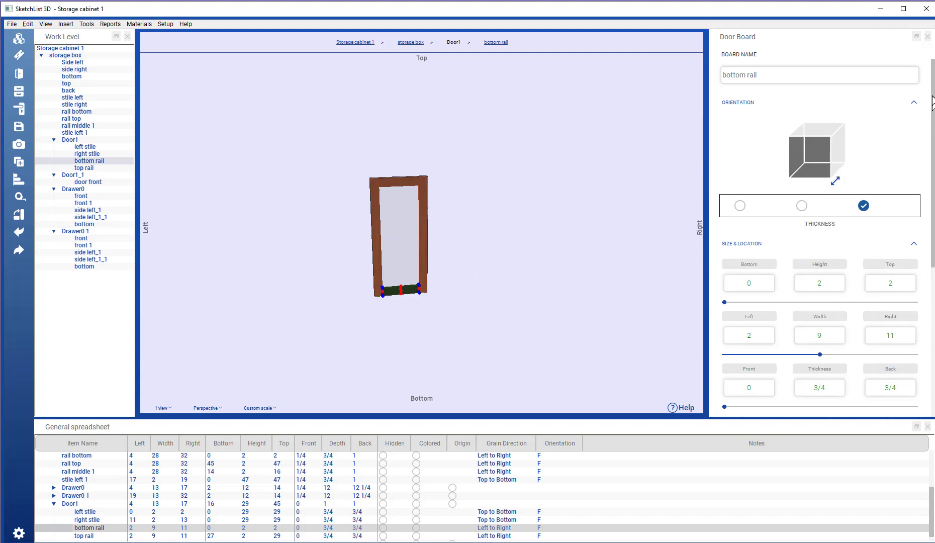
left_click(915, 102)
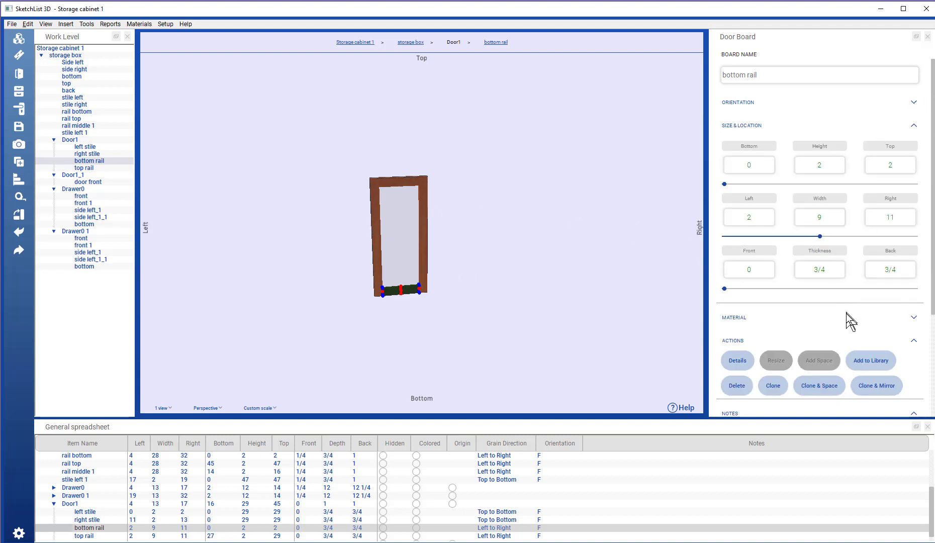
scroll(809, 184, "up", 1)
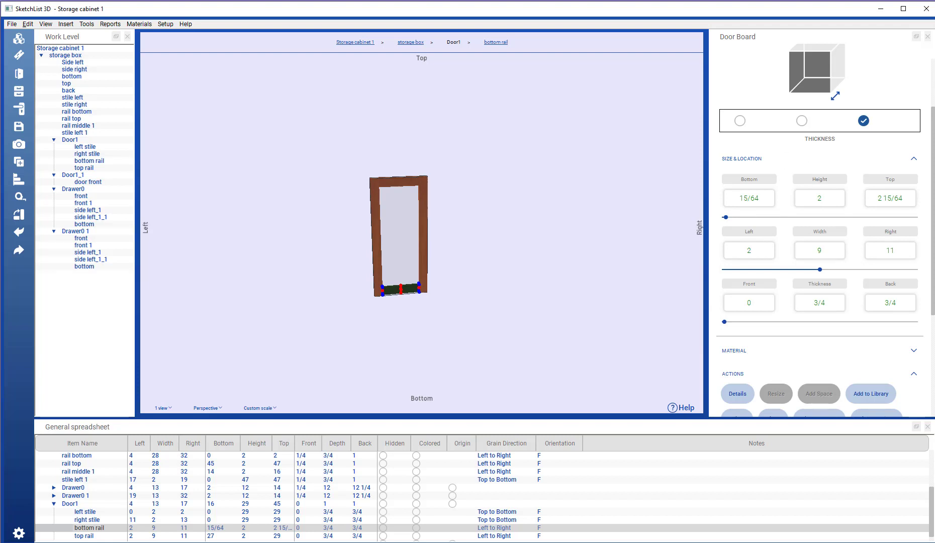
scroll(819, 226, "down", 3)
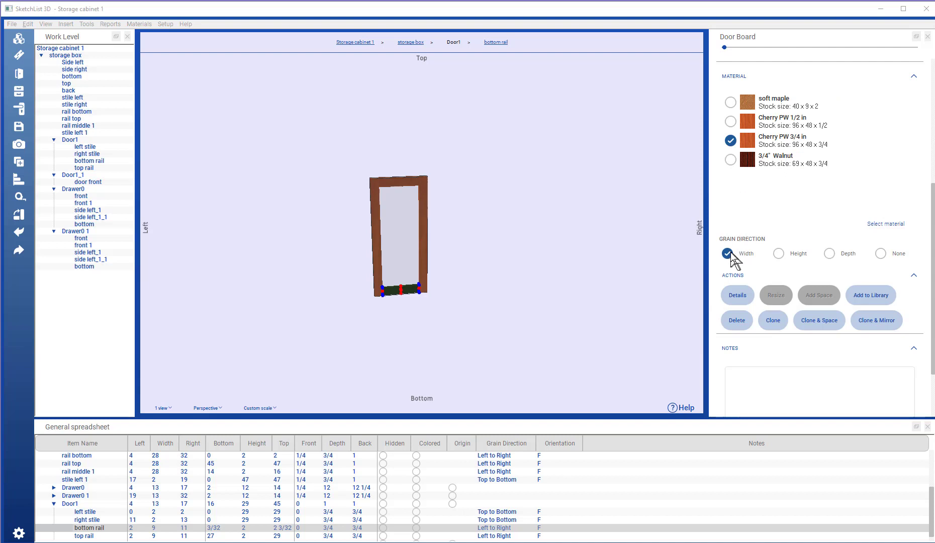
left_click(399, 182)
scroll(874, 314, "down", 3)
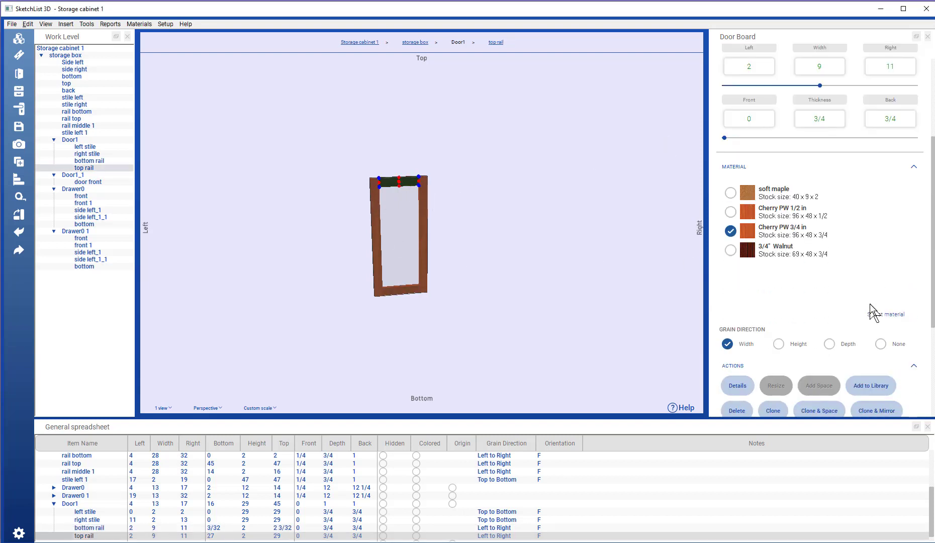
left_click(376, 249)
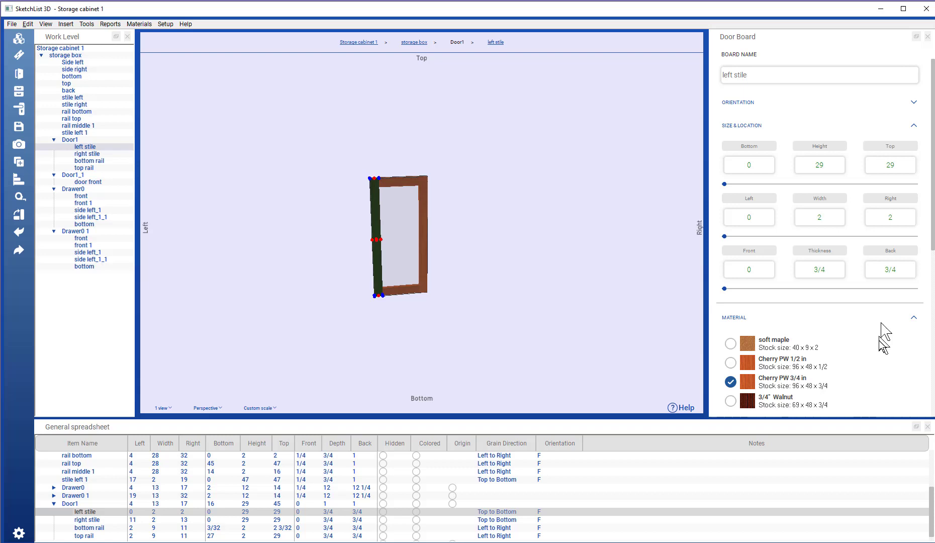
Clone the left stile into 'left stile 1', set Left to 2, and widen it to 9 (spanning 2 to 11)
scroll(883, 336, "down", 5)
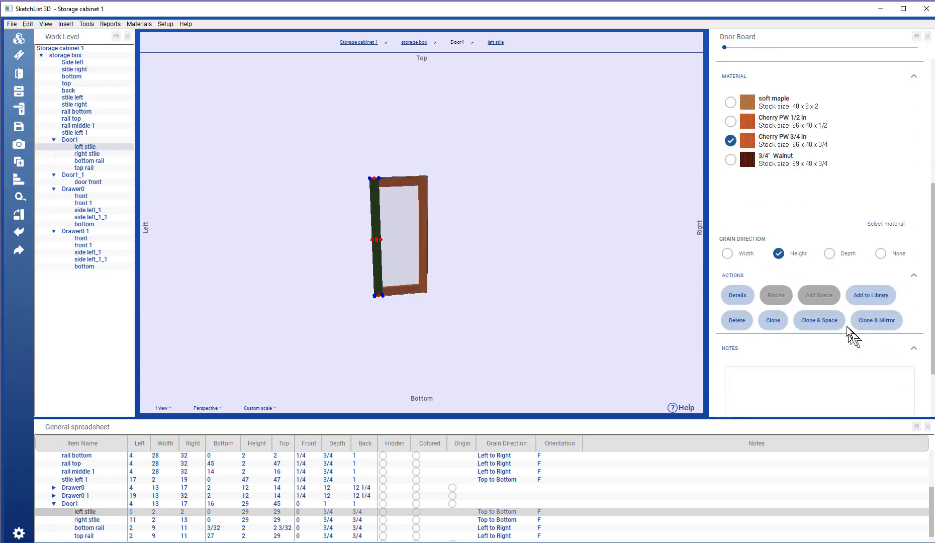
left_click(774, 322)
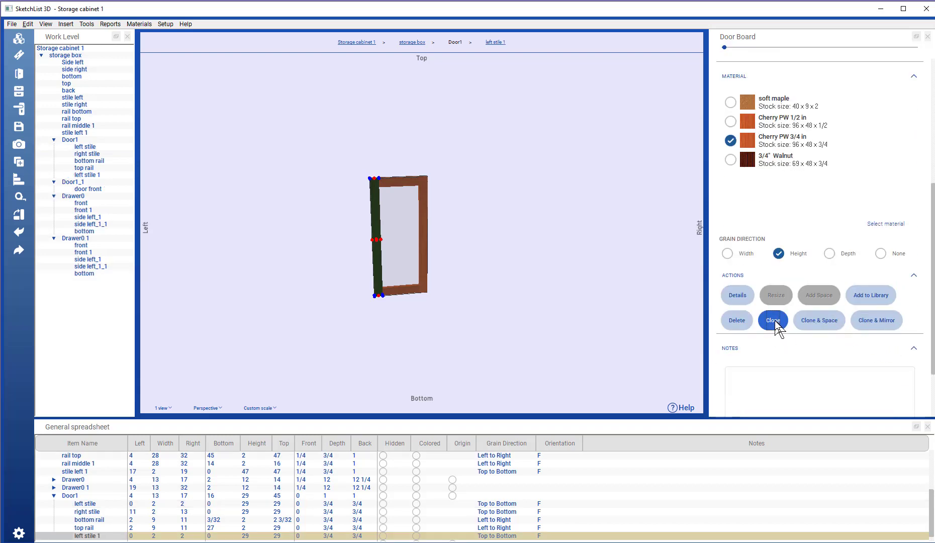
scroll(775, 311, "up", 5)
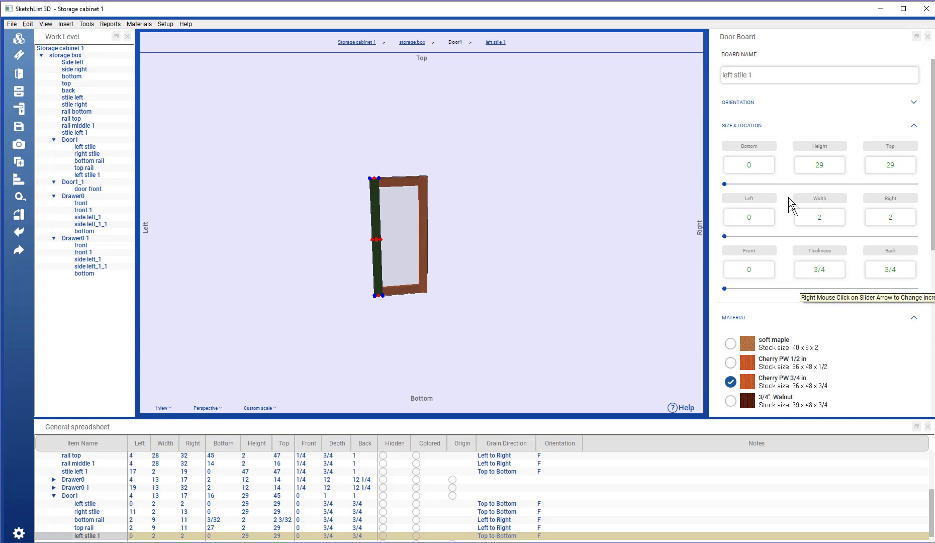
left_click(758, 219)
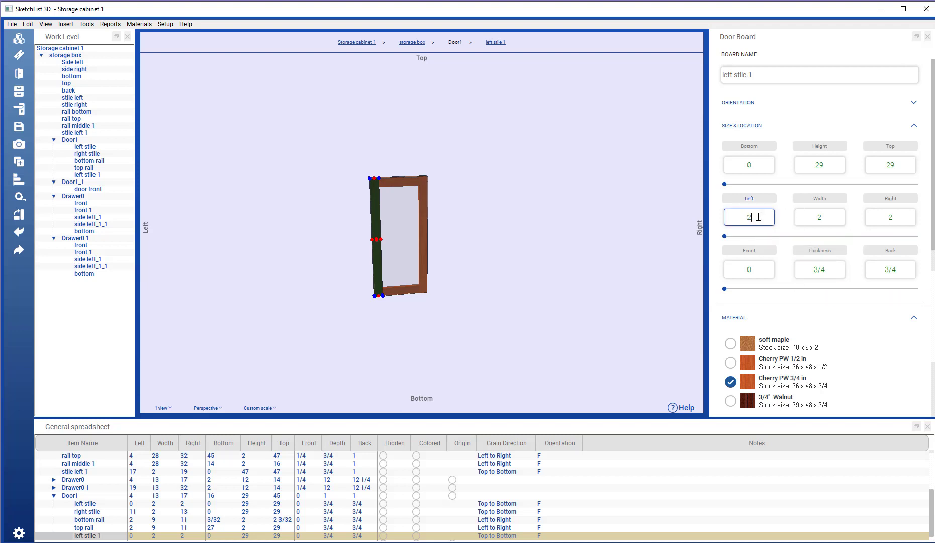
left_click(890, 199)
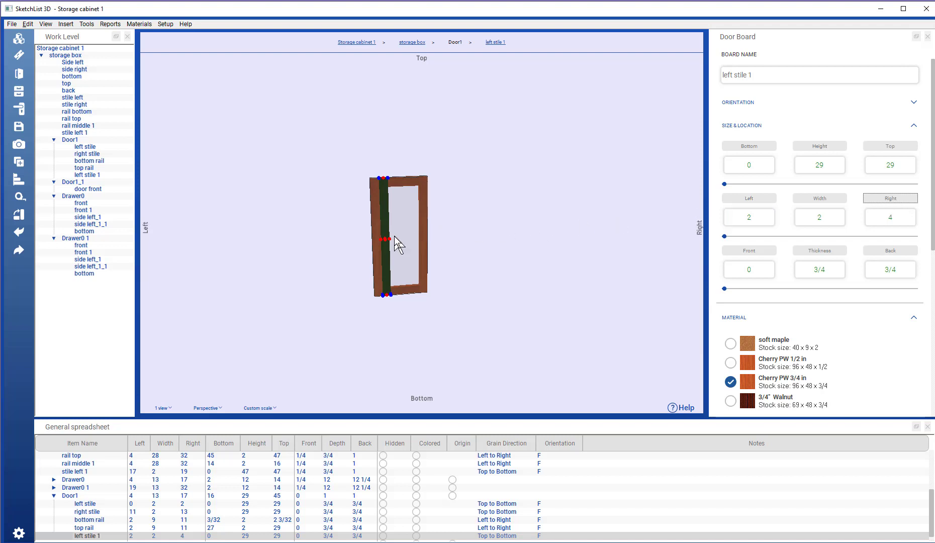
left_click_drag(391, 240, 417, 238)
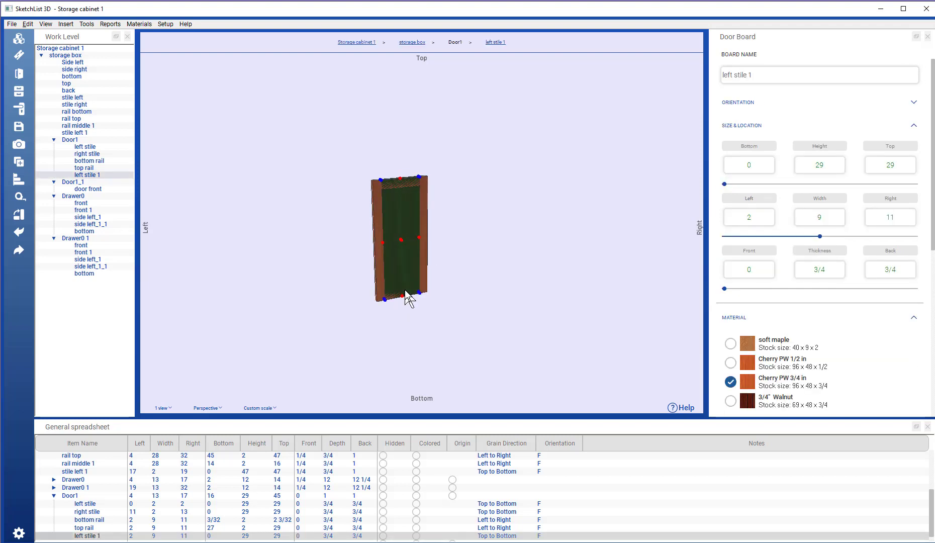
Give left stile 1 bottom 2, top 27 and 1/2 thickness in Cherry PW 1/2 in
left_click(768, 166)
type("2")
left_click(819, 146)
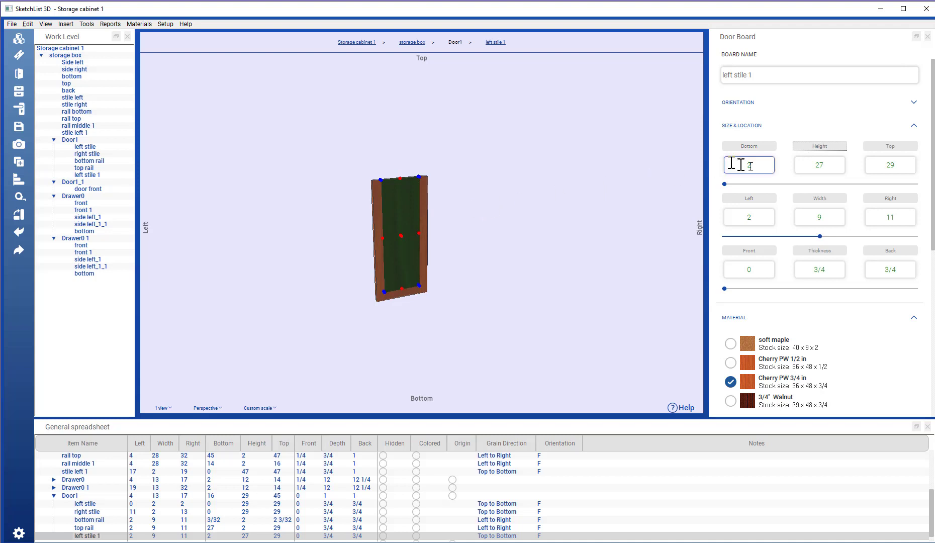
left_click(899, 165)
key("BackSpace")
type("7")
left_click(832, 146)
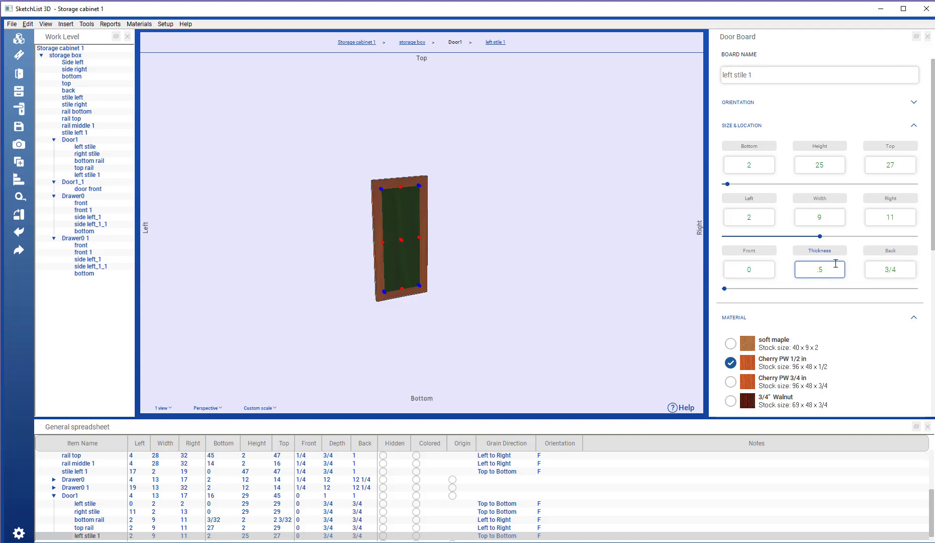
left_click(757, 252)
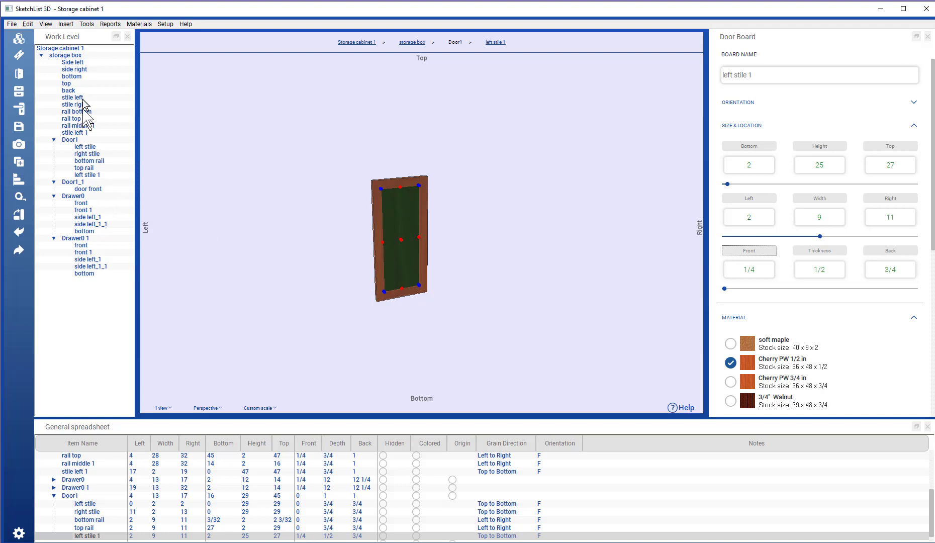
Delete the old right door Door1_1 from the storage box assembly
left_click(76, 56)
left_click(450, 206)
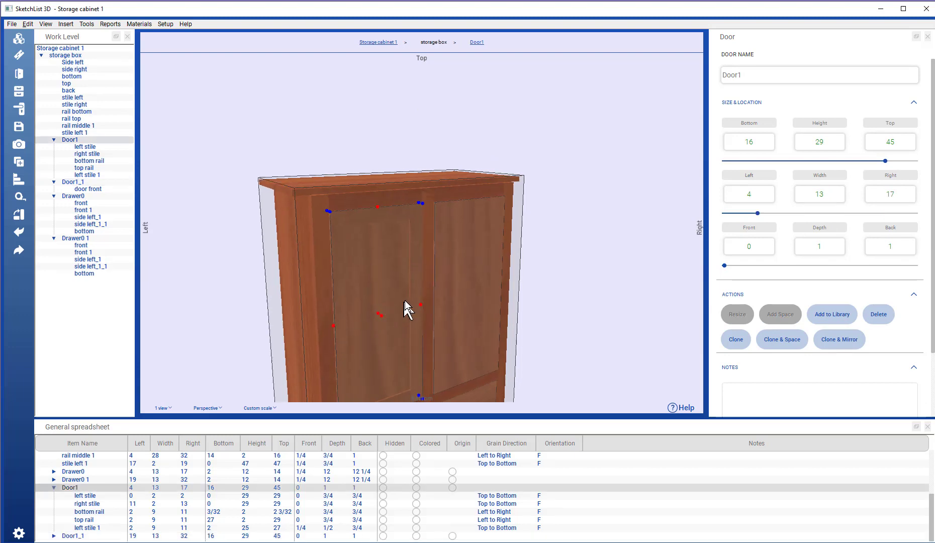
key("Delete")
Clone & Mirror Door1 as the new right door, then orbit to a frontal view
left_click(392, 282)
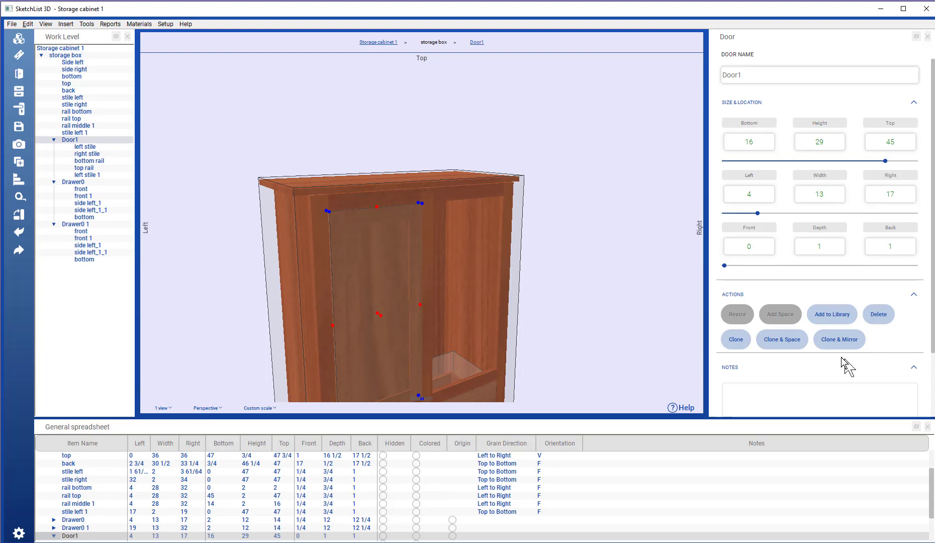
left_click(838, 340)
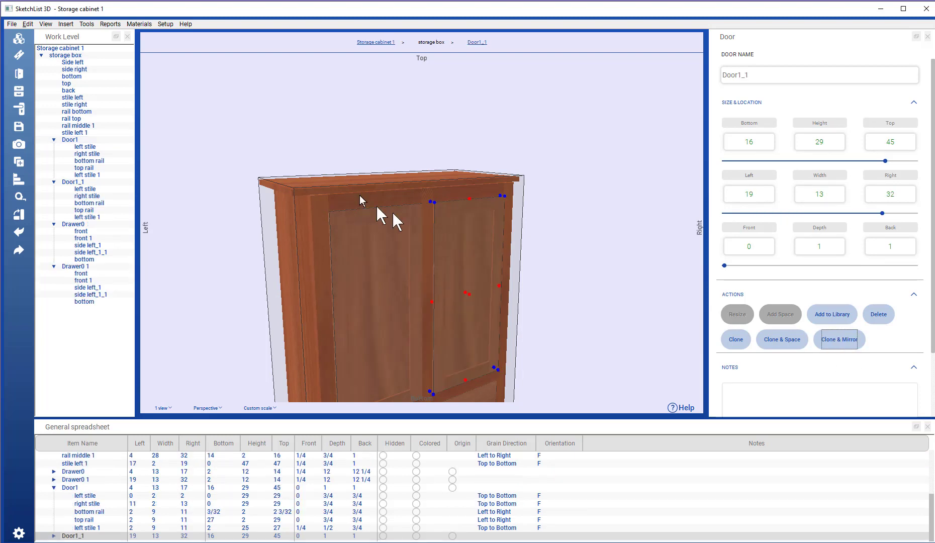
scroll(490, 299, "down", 3)
left_click_drag(460, 307, 342, 278)
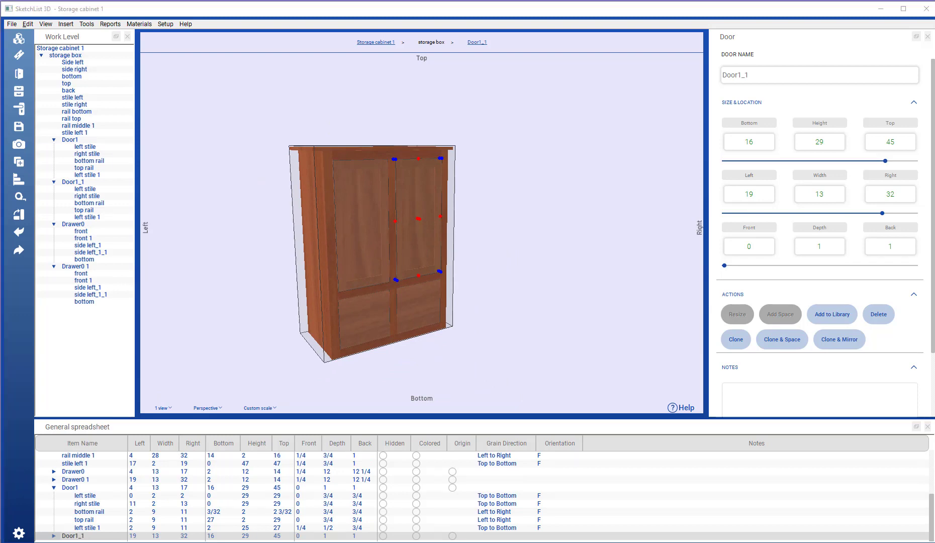